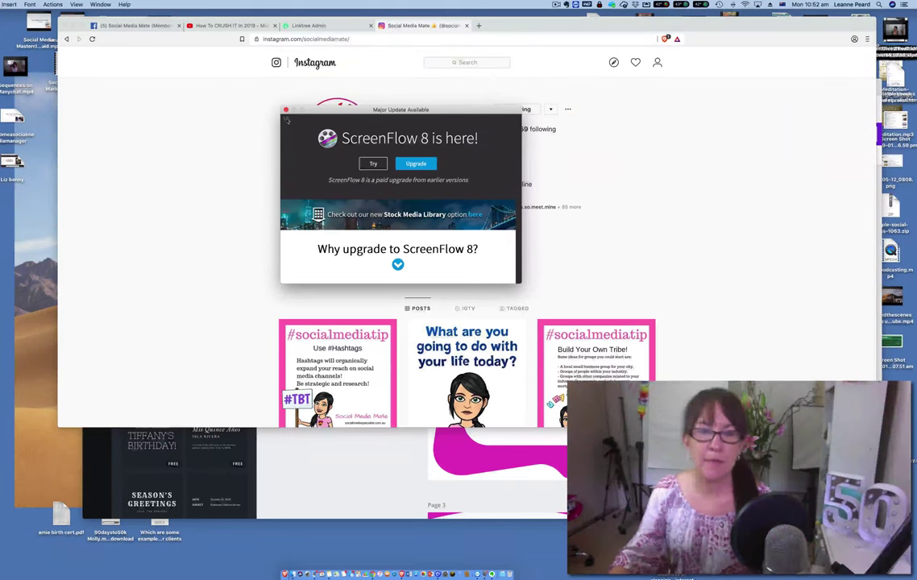
# Dismiss the ScreenFlow upgrade notice and open the garyvee profile on Instagram to view its story highlights.
pyautogui.click(285, 109)
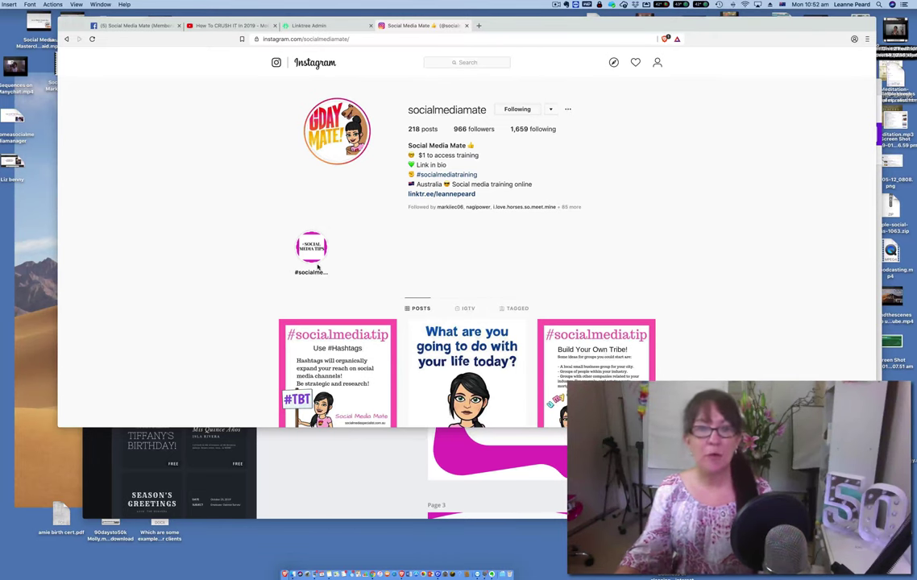
pyautogui.click(484, 62)
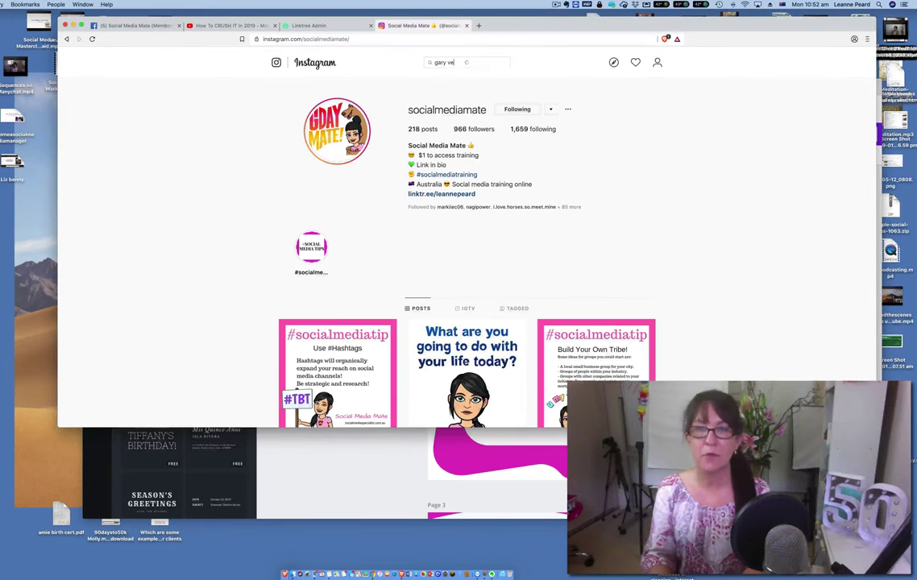
pyautogui.click(471, 90)
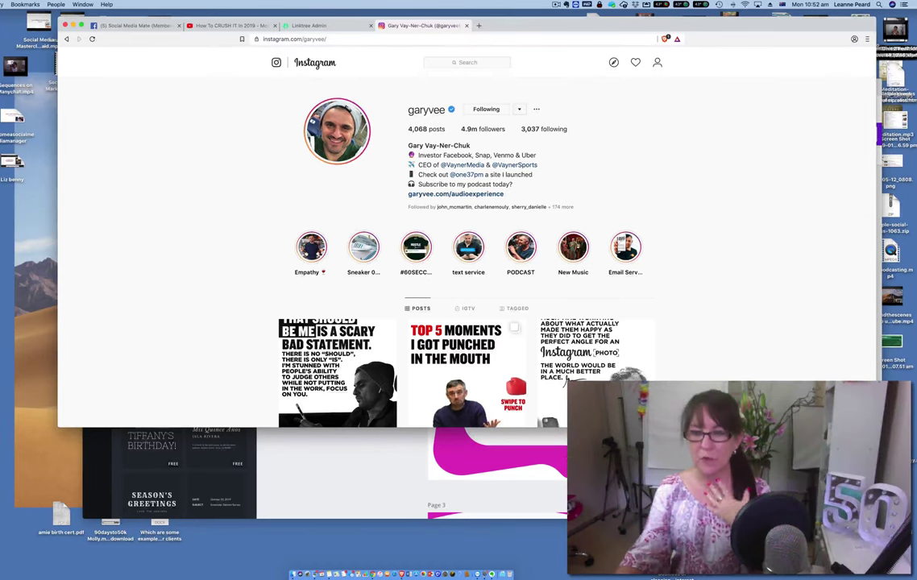
# Switch to Canva, view the list of all designs, and return to page 2 of the Instagram highlights design.
pyautogui.press('super+Tab')
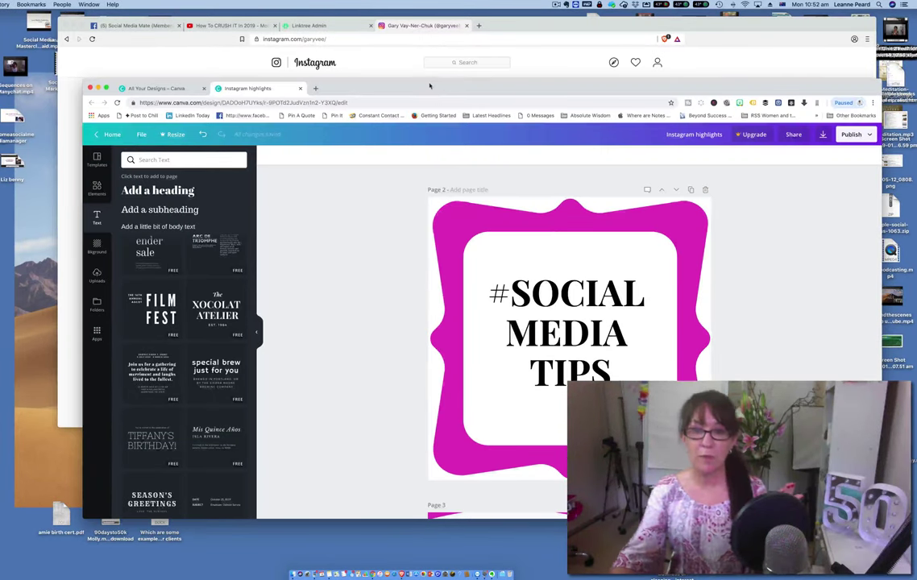
pyautogui.moveTo(381, 89); pyautogui.dragTo(371, 43)
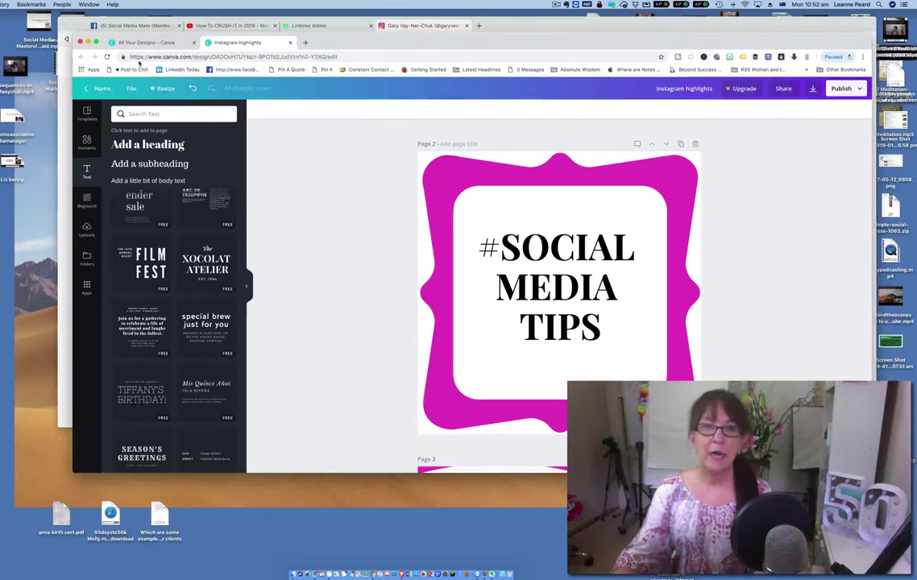
pyautogui.click(149, 42)
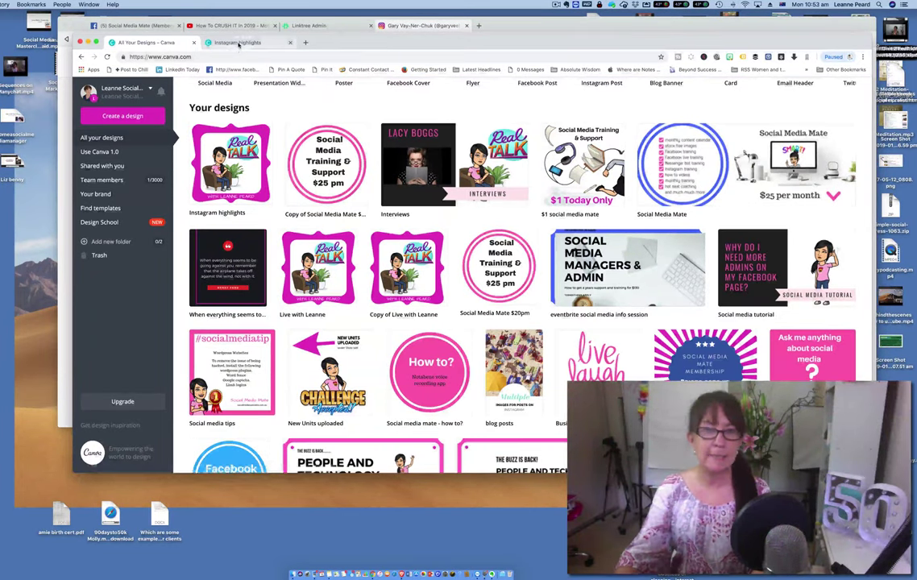
pyautogui.click(239, 43)
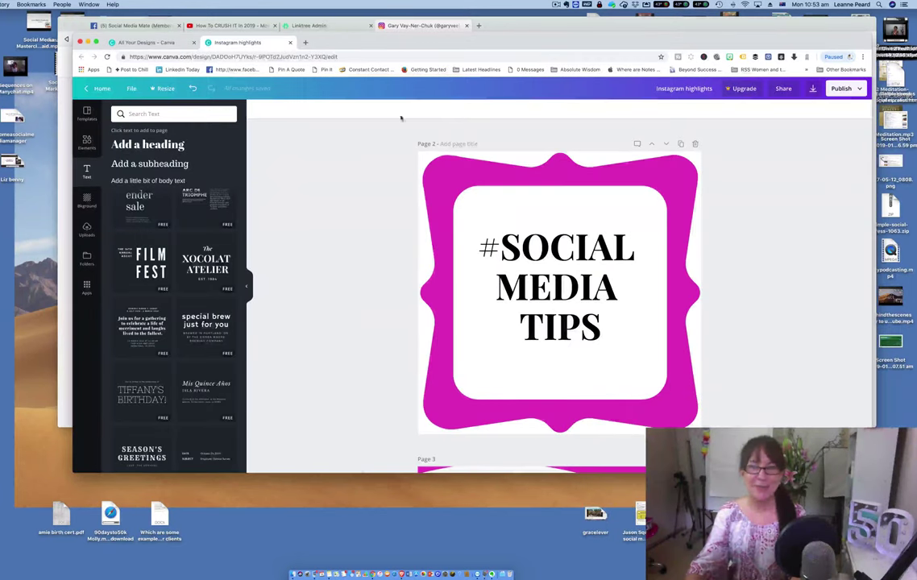
pyautogui.click(457, 170)
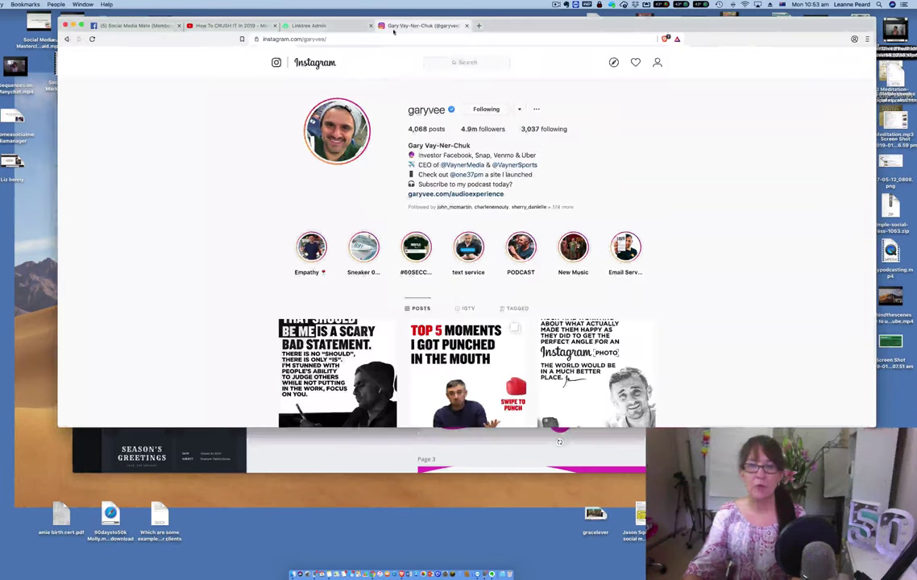
# Switch back to Instagram, search for "social media mate", open the socialmediamate profile, and move the browser window aside.
pyautogui.click(423, 25)
pyautogui.click(441, 65)
pyautogui.write('social media mate')
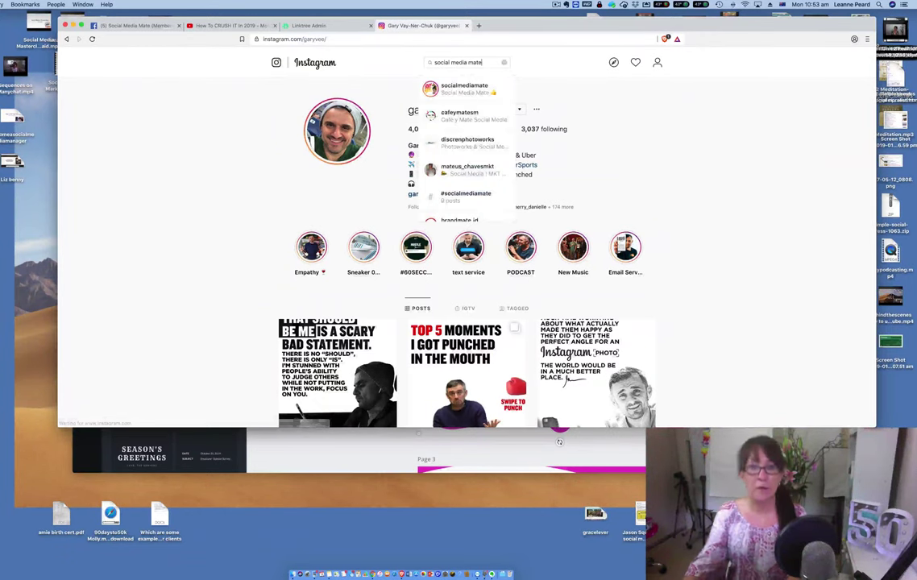
pyautogui.click(459, 88)
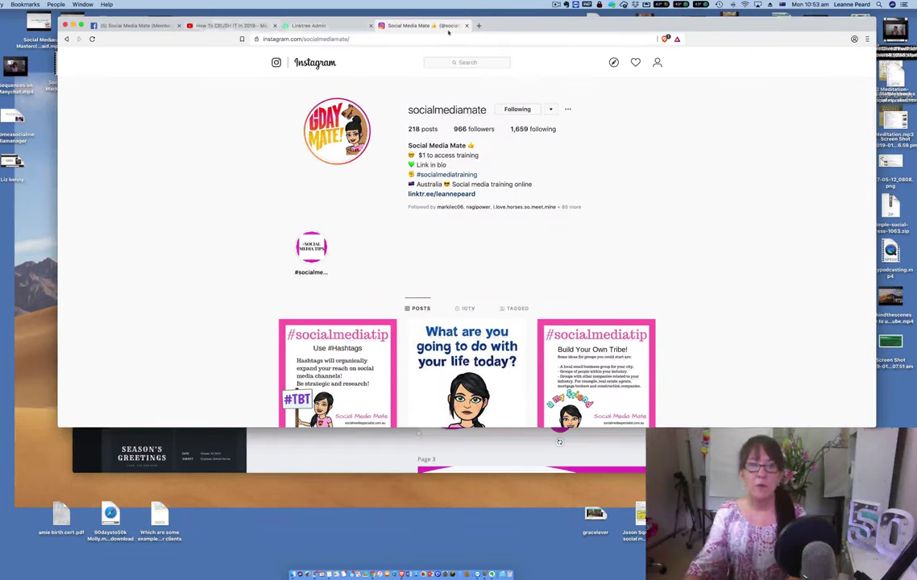
pyautogui.moveTo(442, 29); pyautogui.dragTo(204, 29)
# In Canva, delete the pink frame and the #SOCIAL MEDIA TIPS text group from page 2, dismissing the save warning.
pyautogui.click(708, 166)
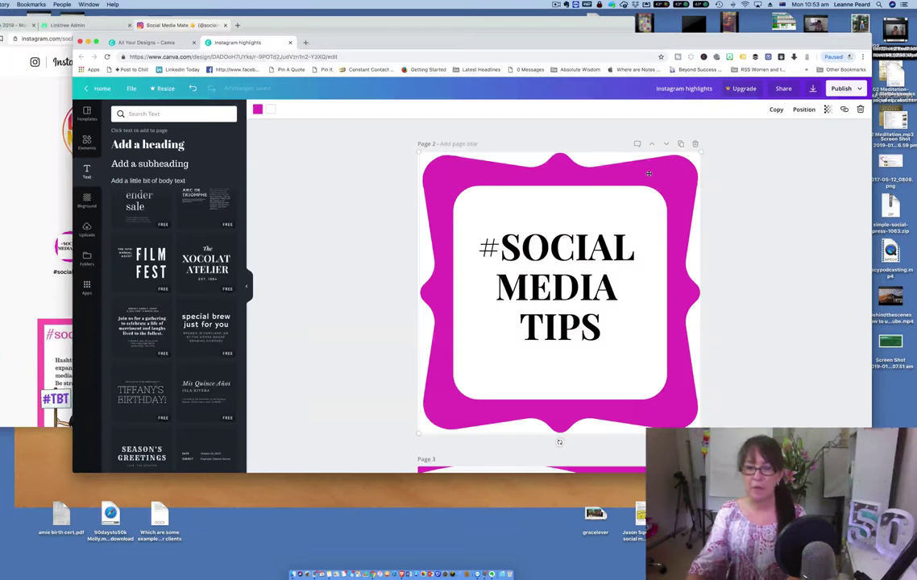
pyautogui.press('Delete')
pyautogui.click(652, 203)
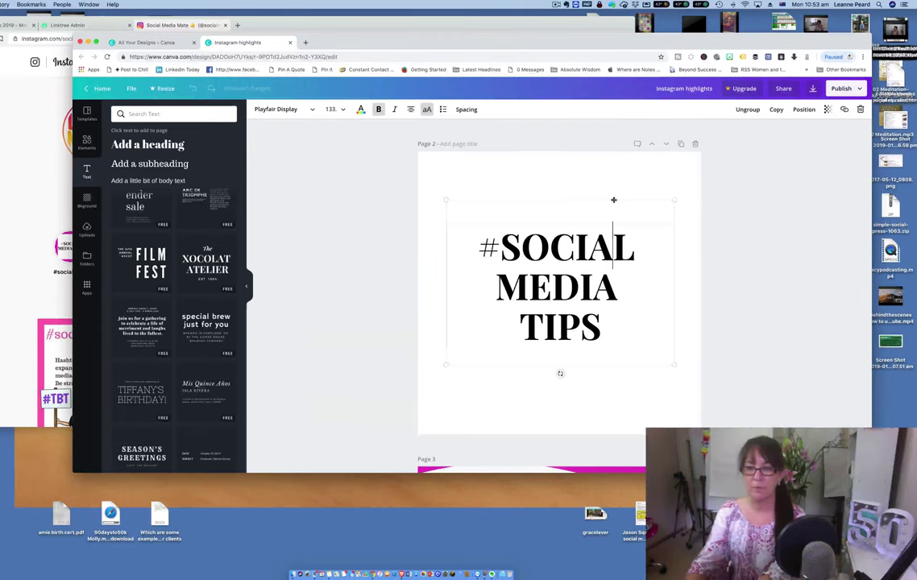
pyautogui.click(614, 199)
pyautogui.click(614, 200)
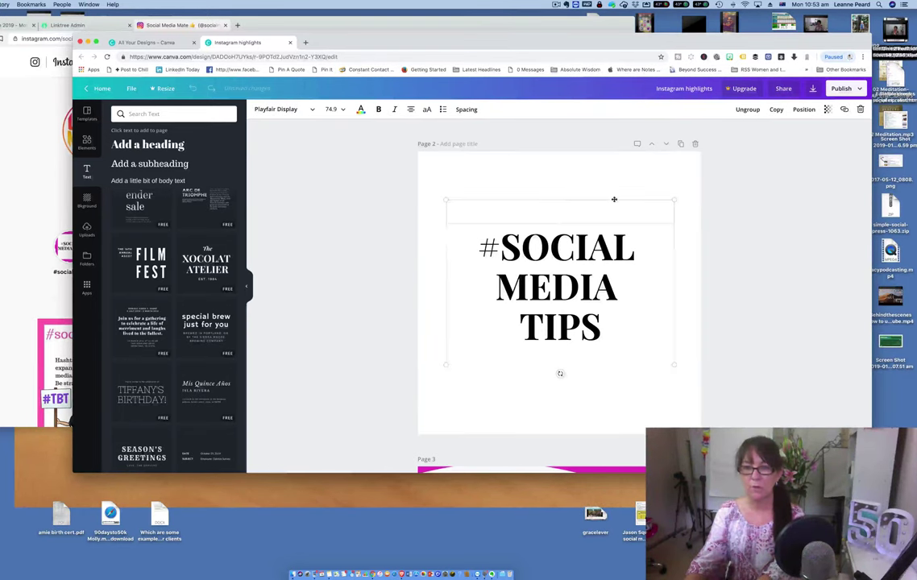
pyautogui.press('Delete')
pyautogui.click(612, 224)
pyautogui.press('BackSpace')
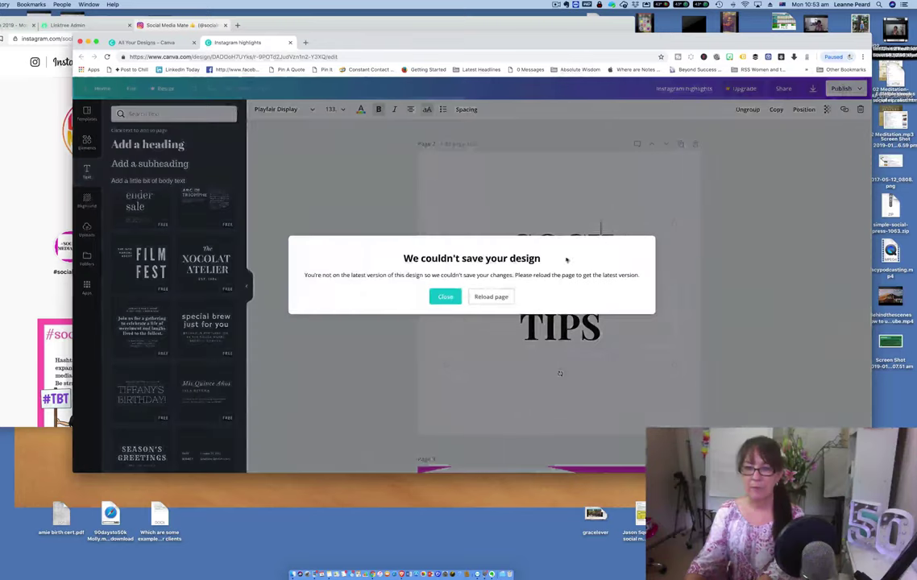
pyautogui.click(447, 296)
pyautogui.press('Delete')
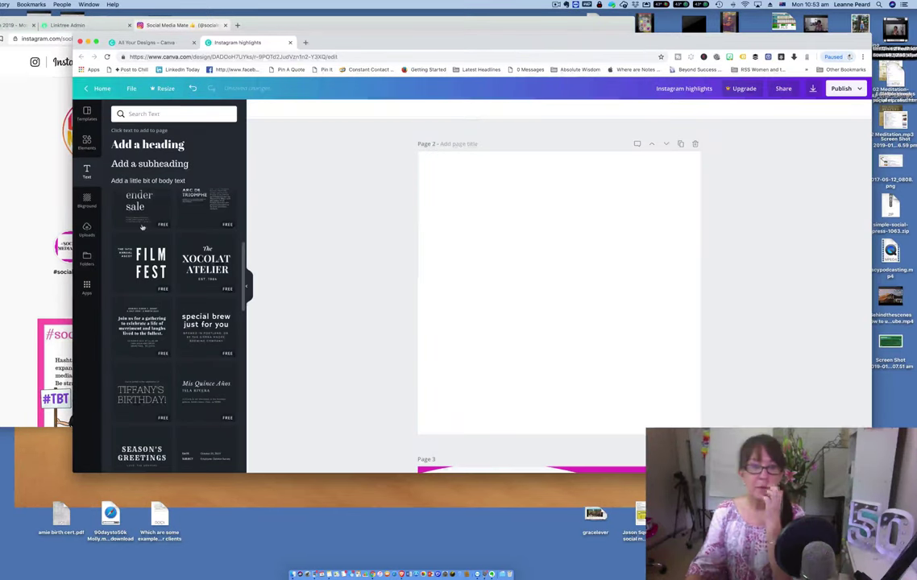
# Browse the Frames elements and add the circular picture frame with a thick border to the blank page 2.
pyautogui.click(87, 143)
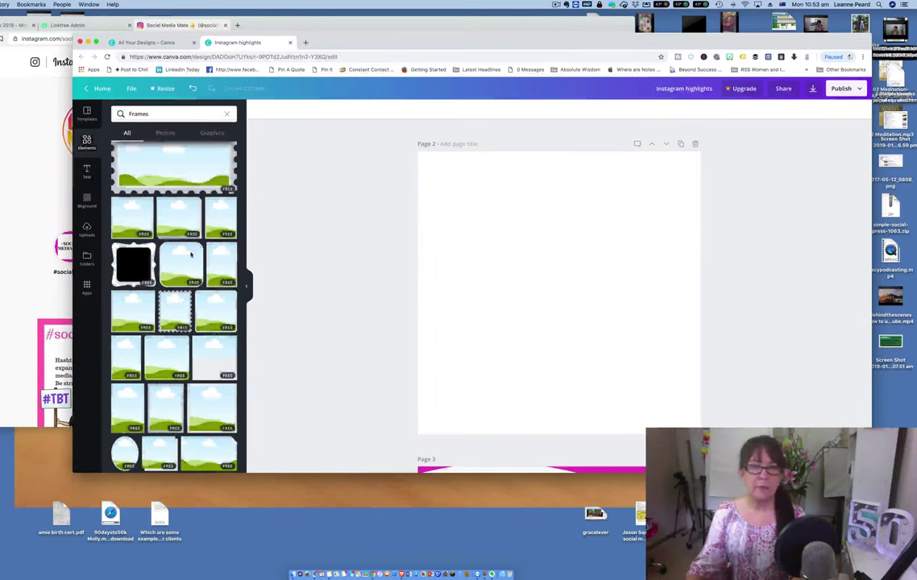
pyautogui.click(446, 296)
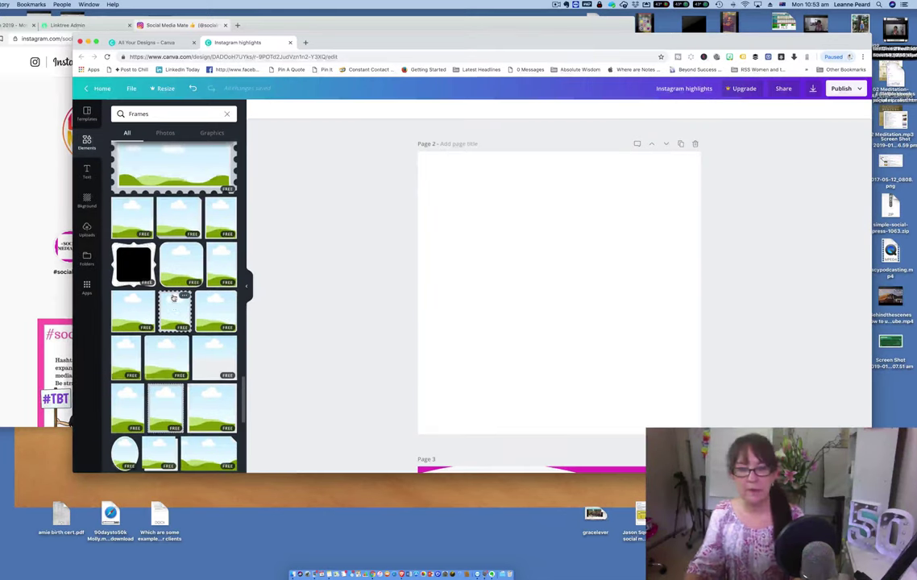
pyautogui.scroll(-5, 177, 290)
pyautogui.scroll(-2, 176, 295)
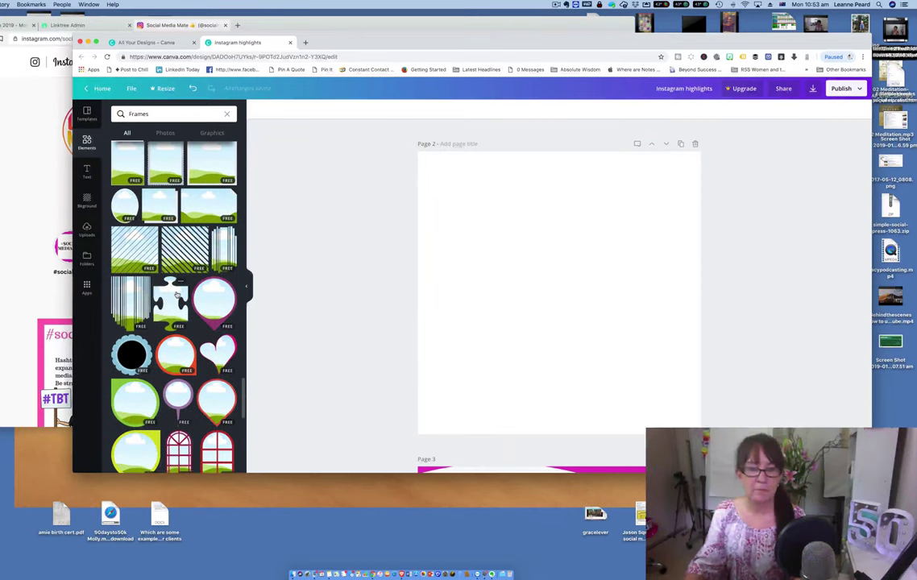
pyautogui.scroll(-1, 177, 295)
pyautogui.scroll(5, 179, 294)
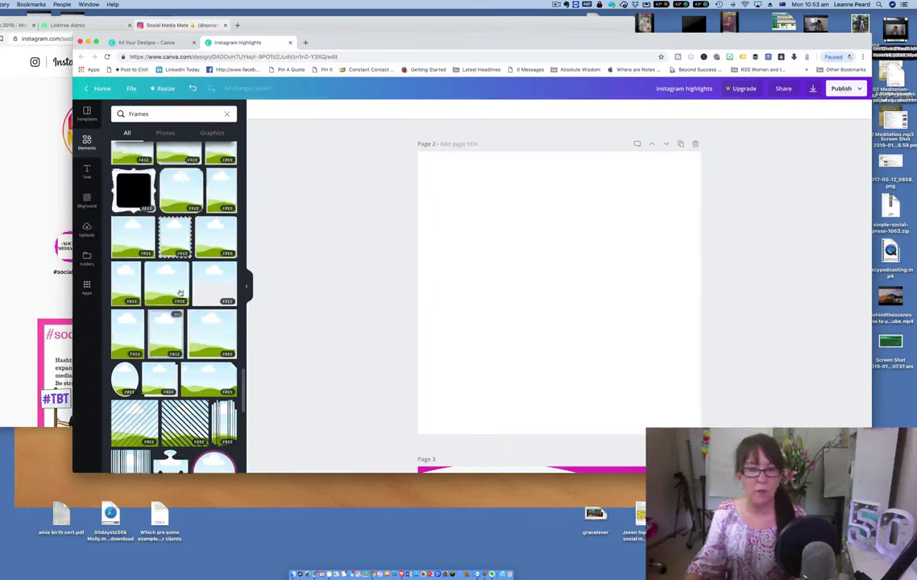
pyautogui.scroll(4, 180, 293)
pyautogui.click(198, 295)
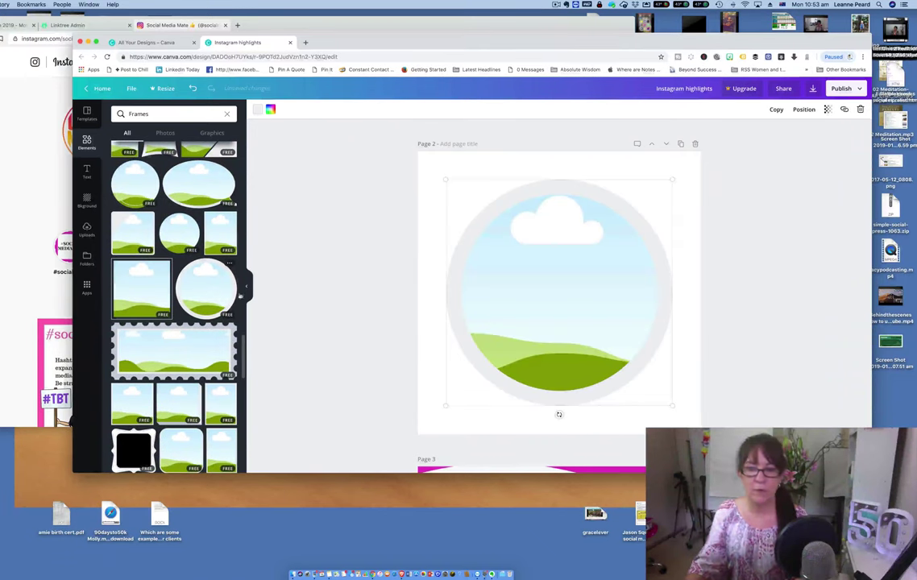
# Enlarge the circular frame so it nearly fills page 2, leaving a small white margin around it.
pyautogui.moveTo(676, 183); pyautogui.dragTo(706, 172)
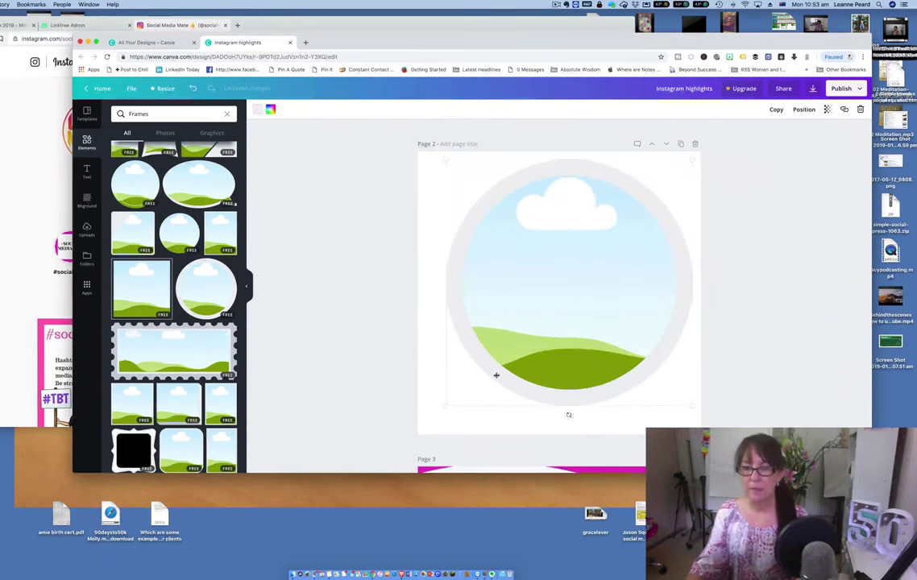
pyautogui.moveTo(450, 410); pyautogui.dragTo(418, 428)
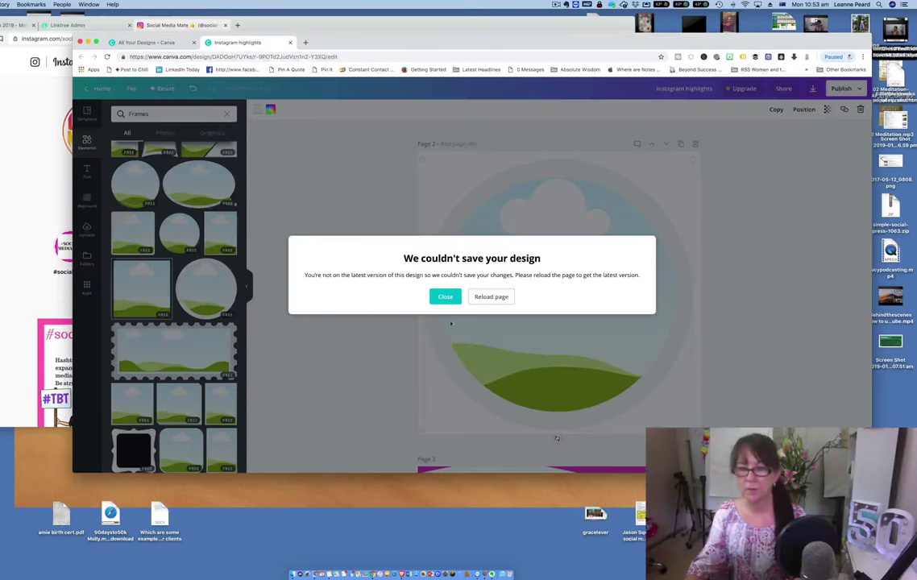
pyautogui.click(445, 296)
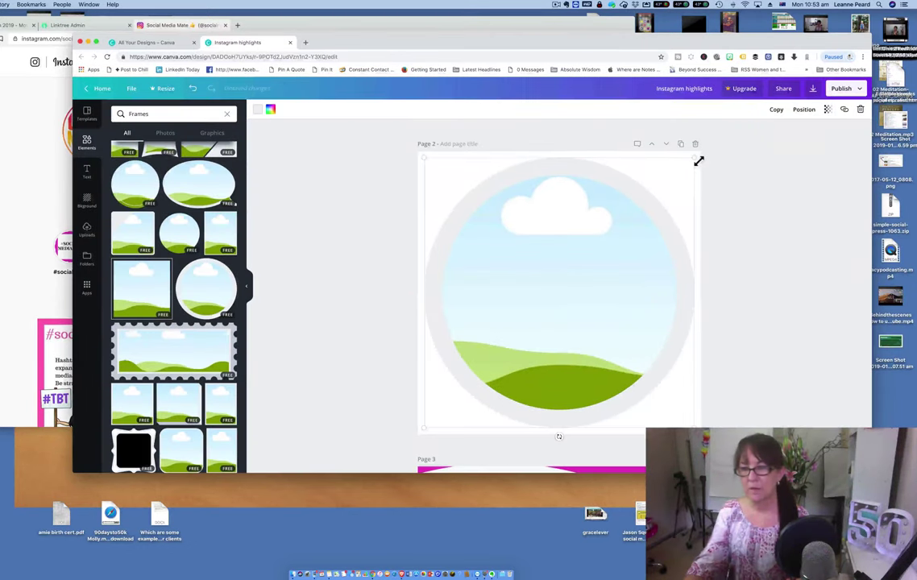
pyautogui.moveTo(698, 161); pyautogui.dragTo(684, 180)
pyautogui.moveTo(579, 234); pyautogui.dragTo(584, 225)
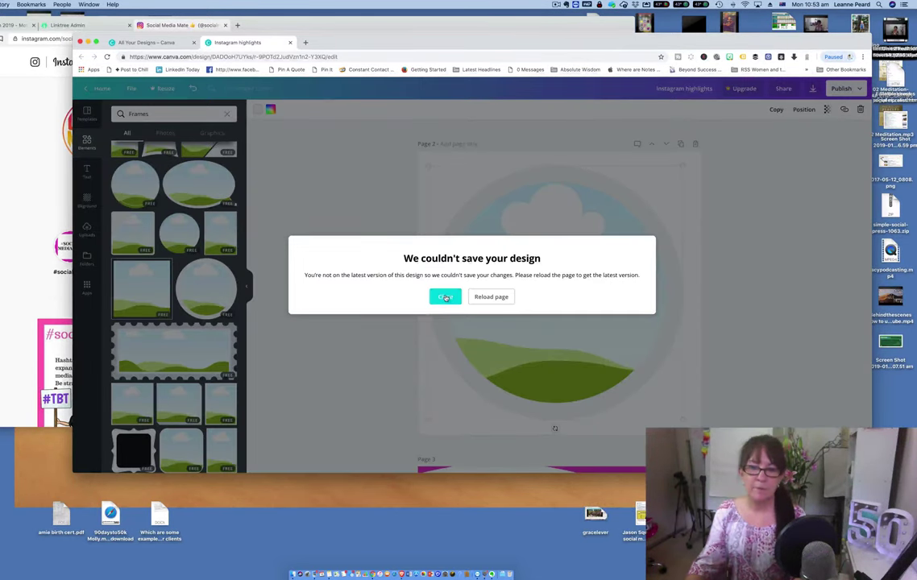
pyautogui.click(446, 298)
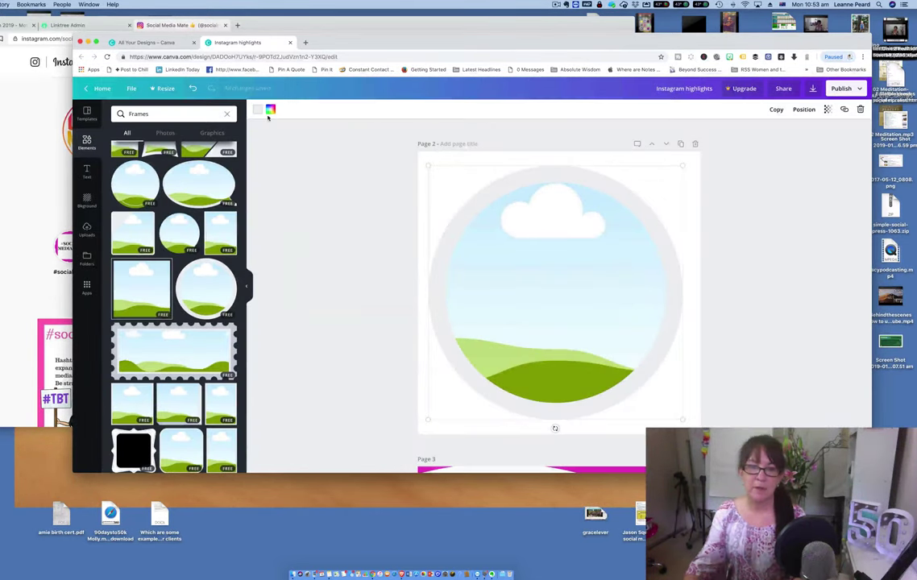
# Try light blue and green on the circular frame's border, and settle on light blue.
pyautogui.click(257, 110)
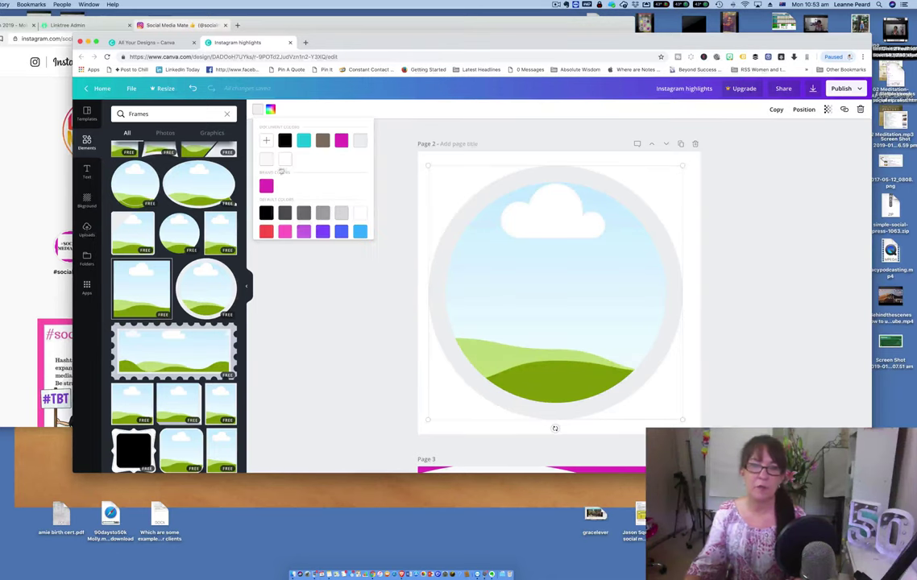
pyautogui.click(361, 233)
pyautogui.scroll(-3, 360, 231)
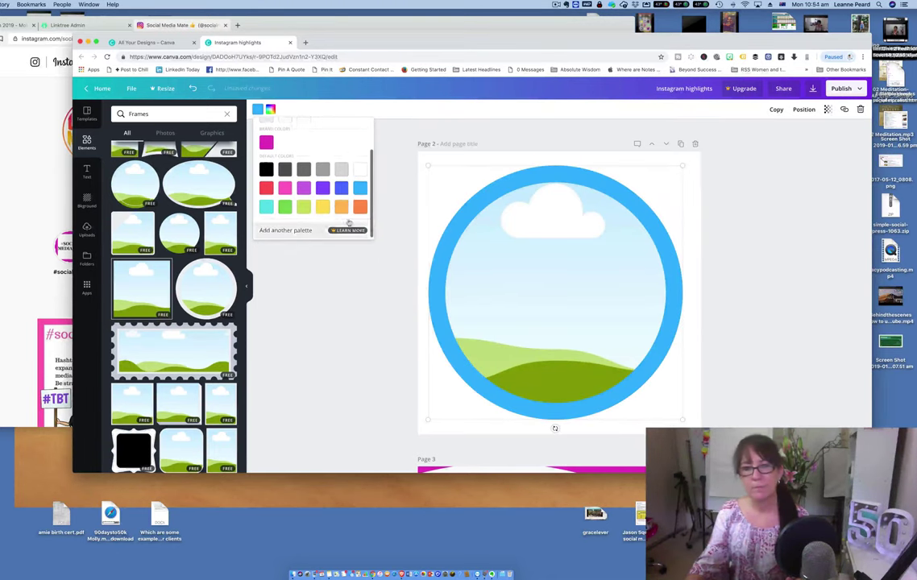
pyautogui.click(286, 208)
pyautogui.click(446, 296)
pyautogui.click(259, 110)
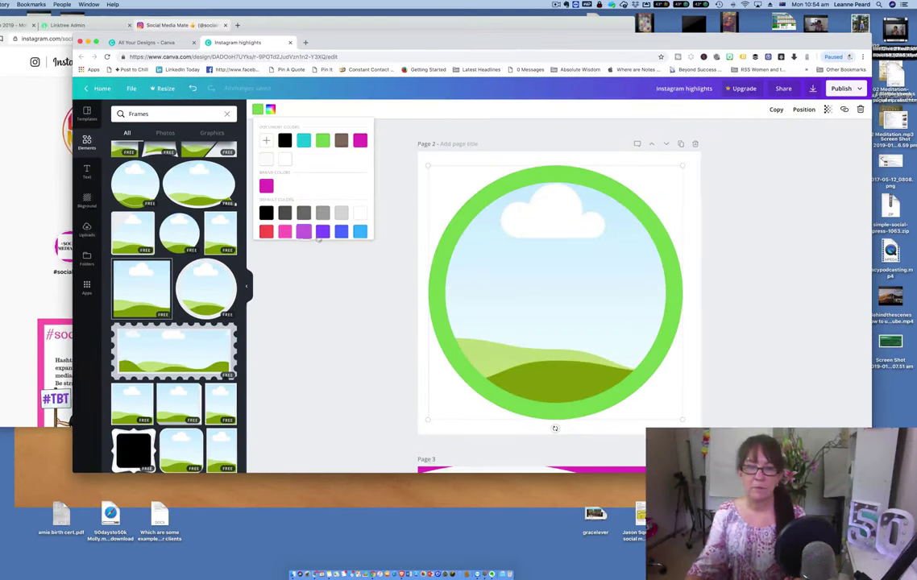
pyautogui.click(359, 233)
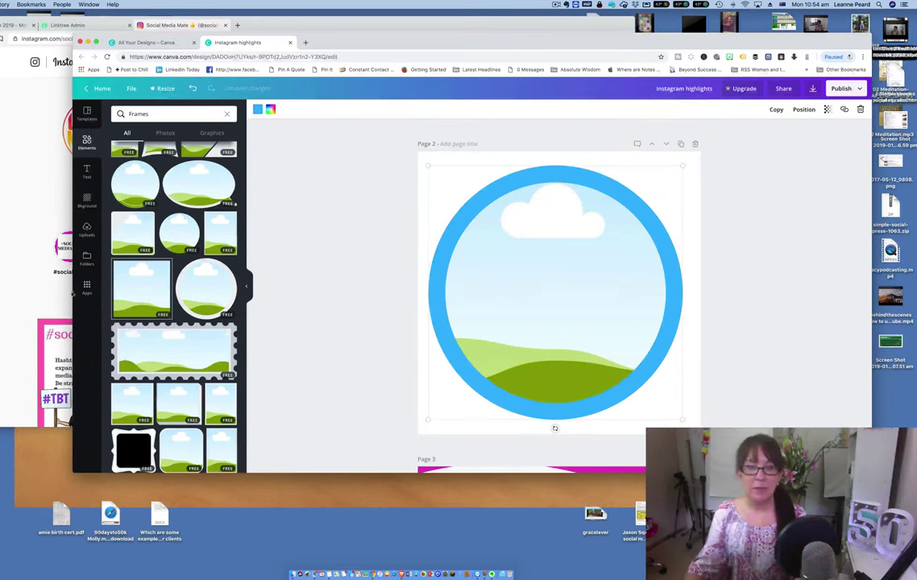
# Dismiss the save warning and look through the uploaded images for a picture for the circular frame.
pyautogui.click(87, 229)
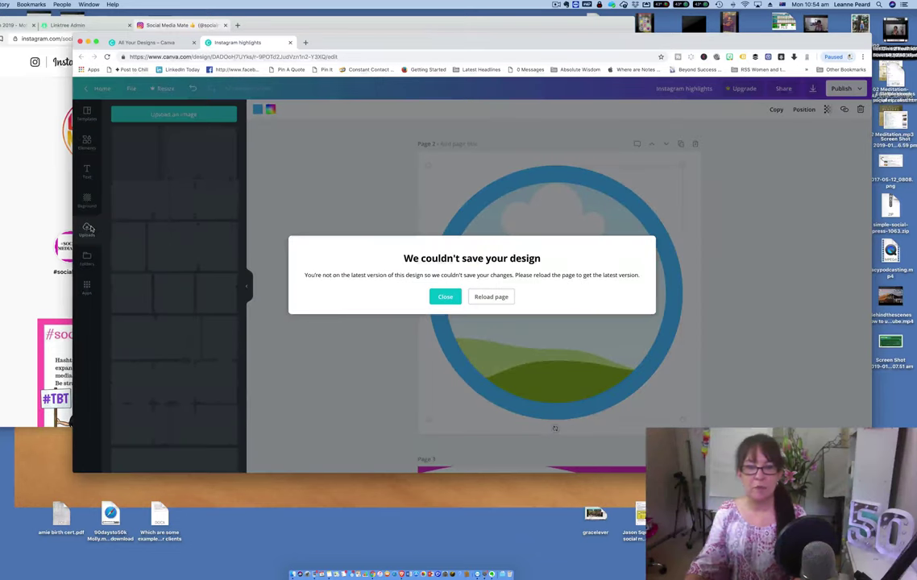
pyautogui.click(445, 297)
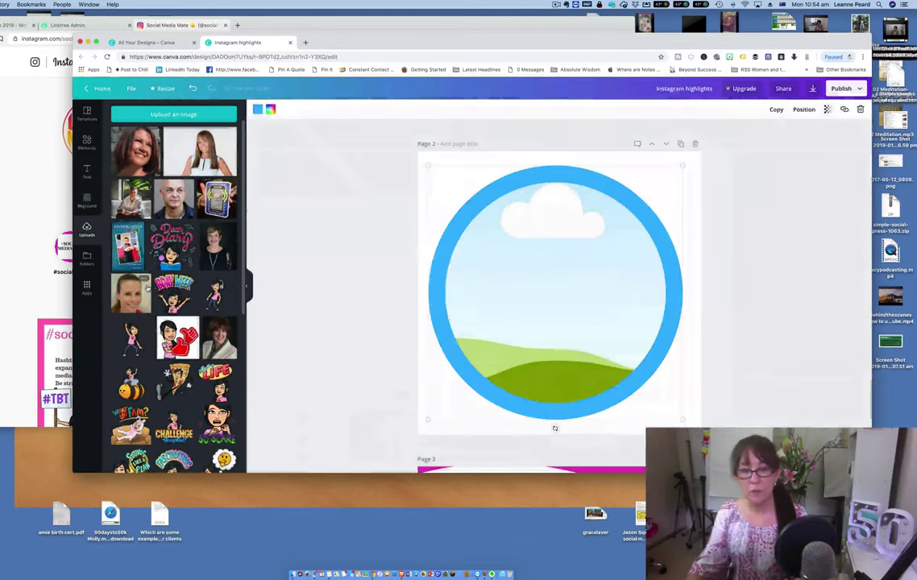
pyautogui.scroll(-5, 173, 298)
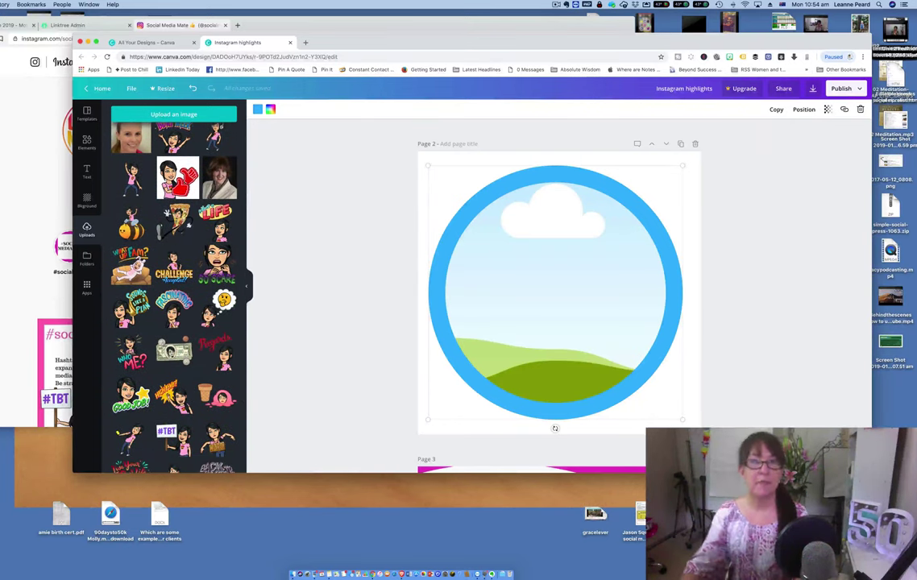
# Move the Canva window to reach the Bitmoji browser extension and search it for "tips".
pyautogui.moveTo(374, 42); pyautogui.dragTo(320, 32)
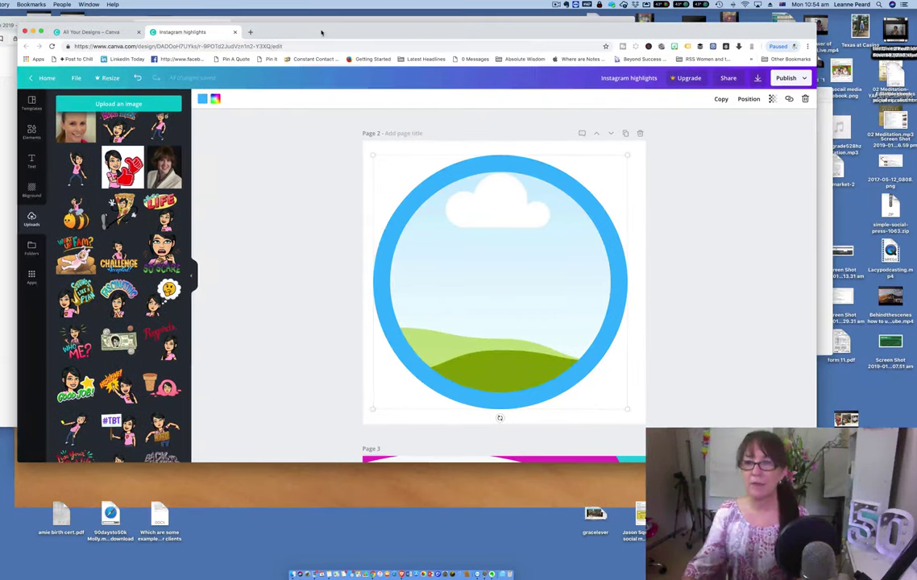
pyautogui.click(675, 47)
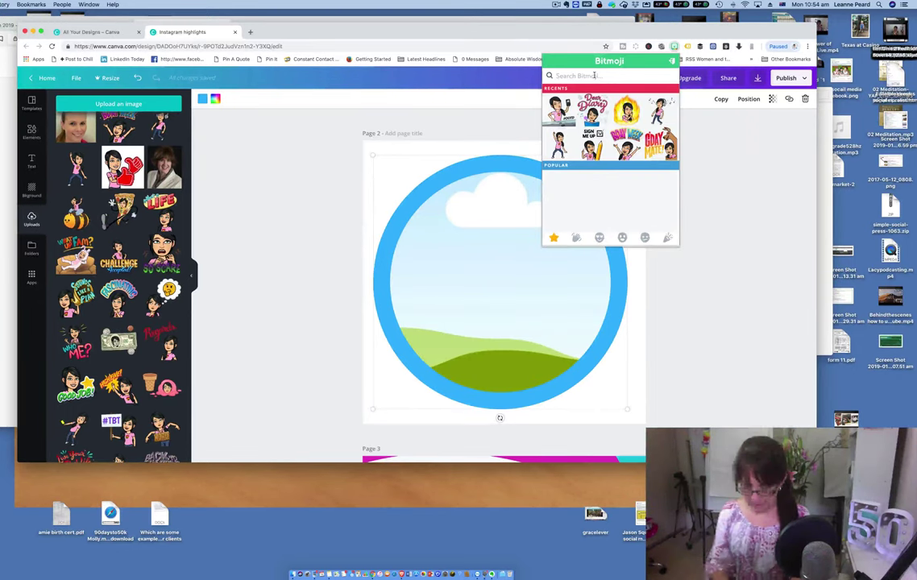
pyautogui.write('tips')
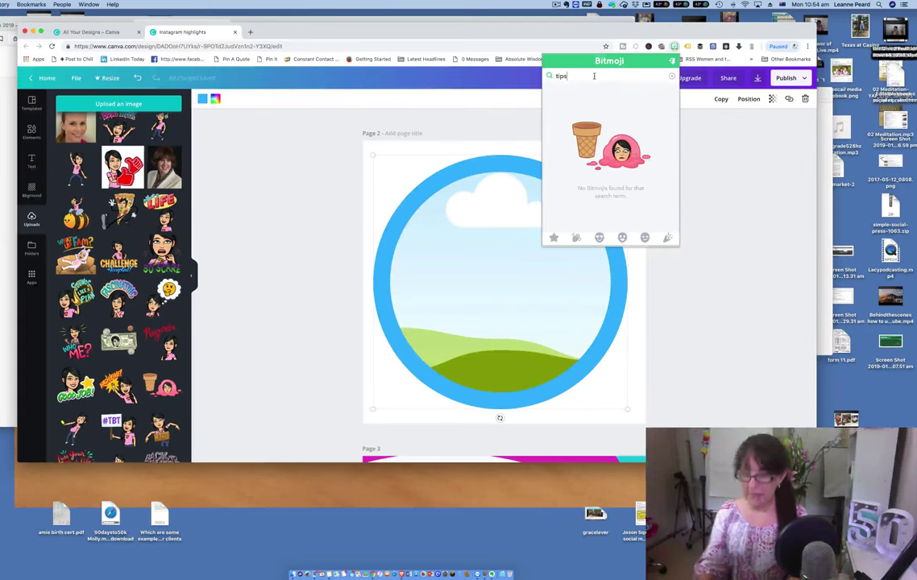
# Replace the Bitmoji search term with "school".
pyautogui.press('BackSpace')
pyautogui.press('BackSpace')
pyautogui.press('BackSpace')
pyautogui.write('school')
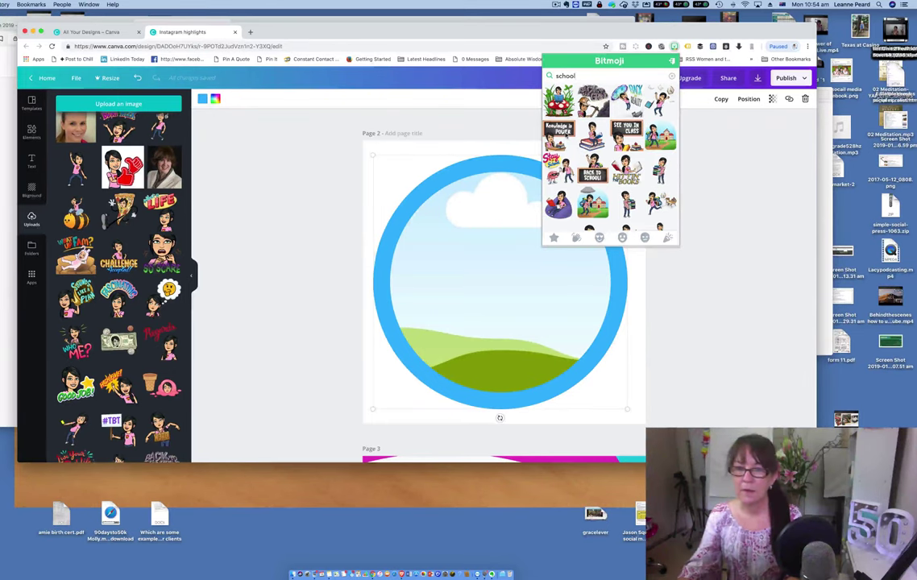
# Save the "Knowledge is Power" Bitmoji as a PNG named school in the Bitmojis folder, then return to the design.
pyautogui.rightClick(571, 131)
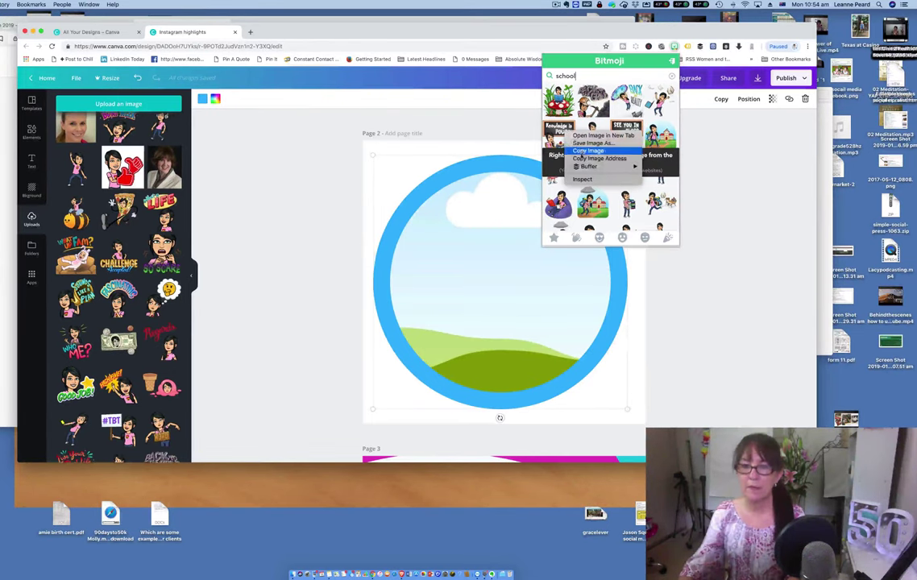
pyautogui.click(587, 144)
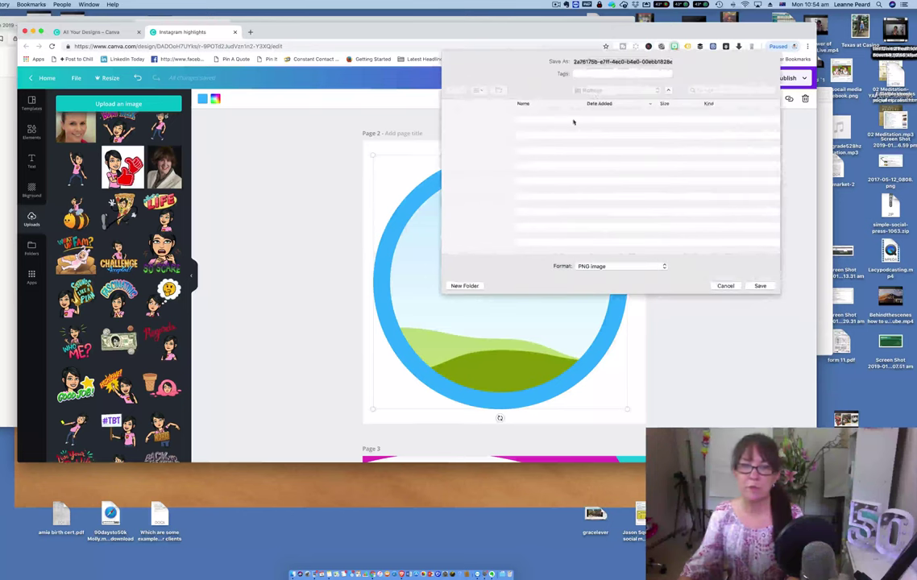
pyautogui.write('school')
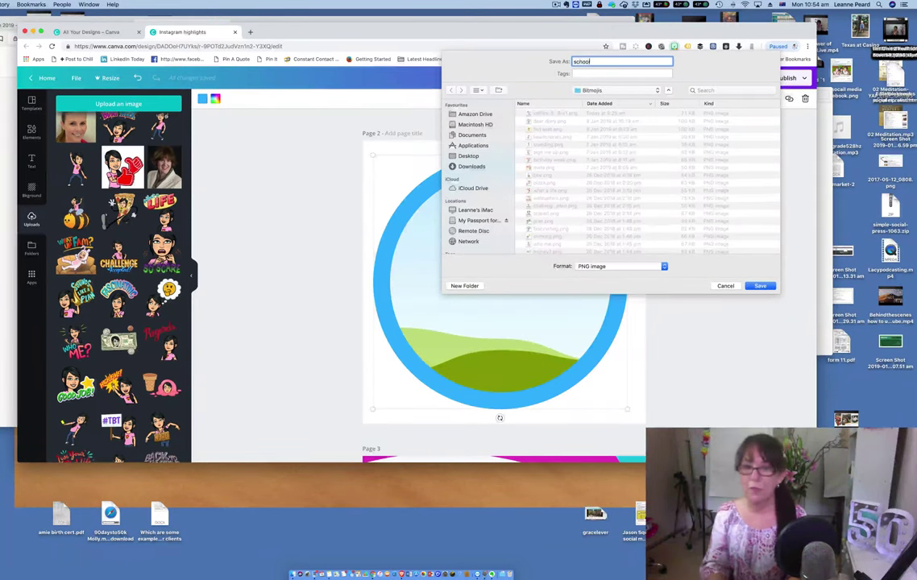
pyautogui.press('Return')
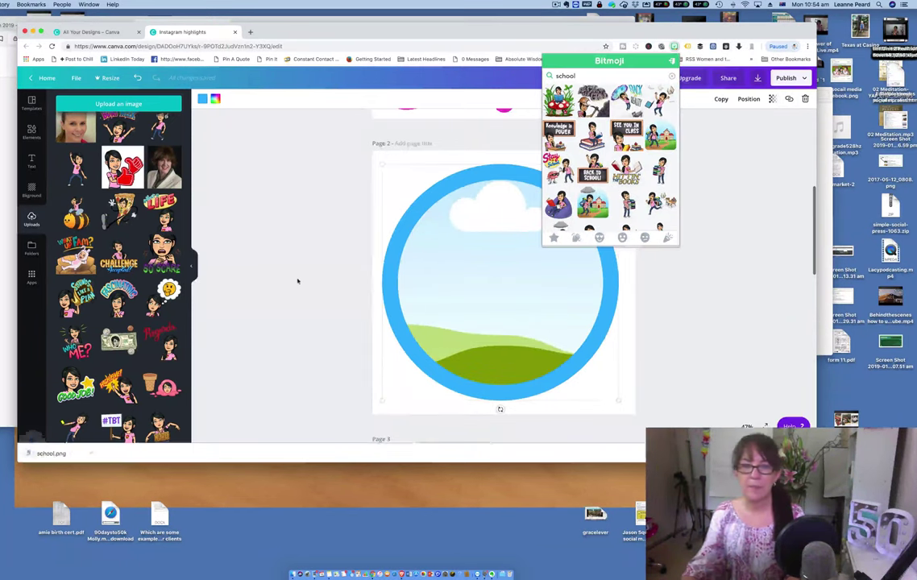
pyautogui.click(29, 303)
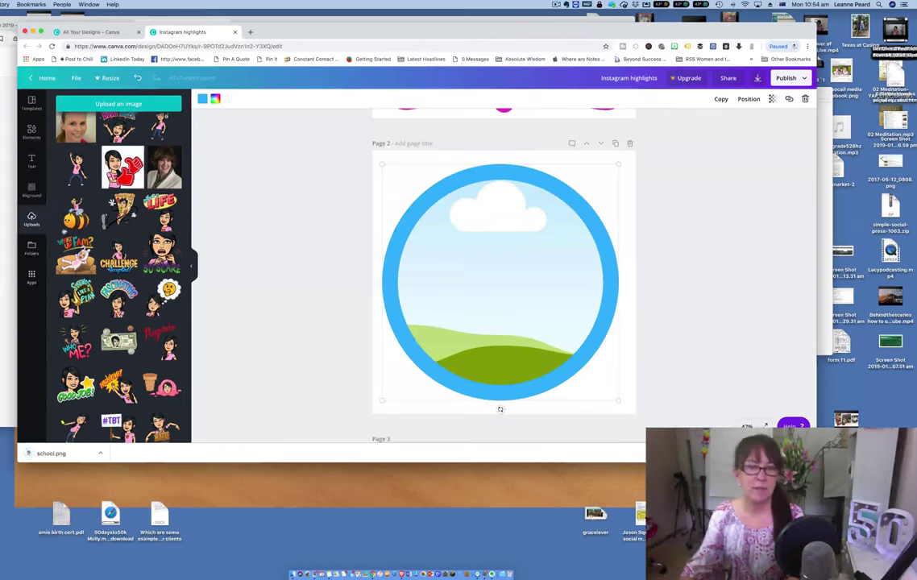
# Upload school.png from the Bitmojis folder to the design's image uploads.
pyautogui.scroll(3, 84, 233)
pyautogui.scroll(3, 118, 274)
pyautogui.click(118, 103)
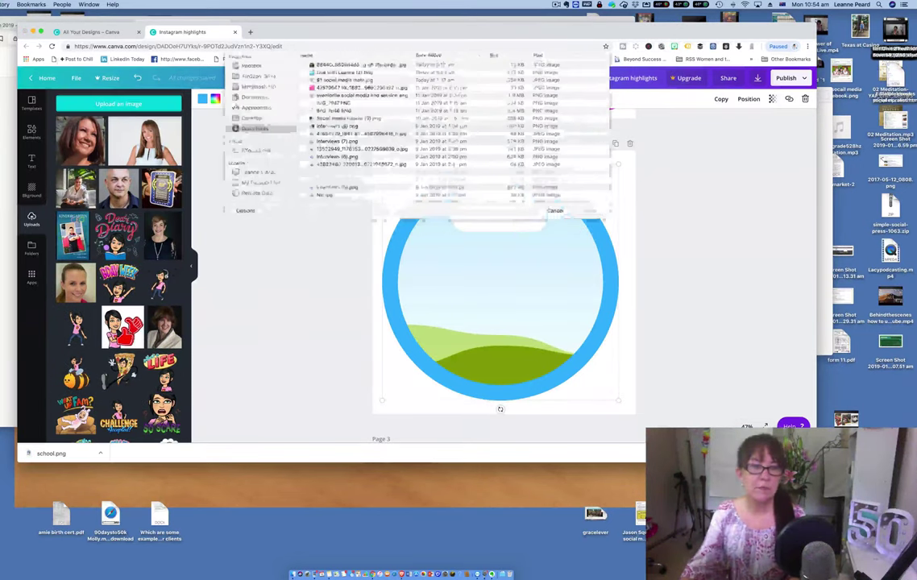
pyautogui.click(411, 62)
pyautogui.click(417, 115)
pyautogui.click(338, 75)
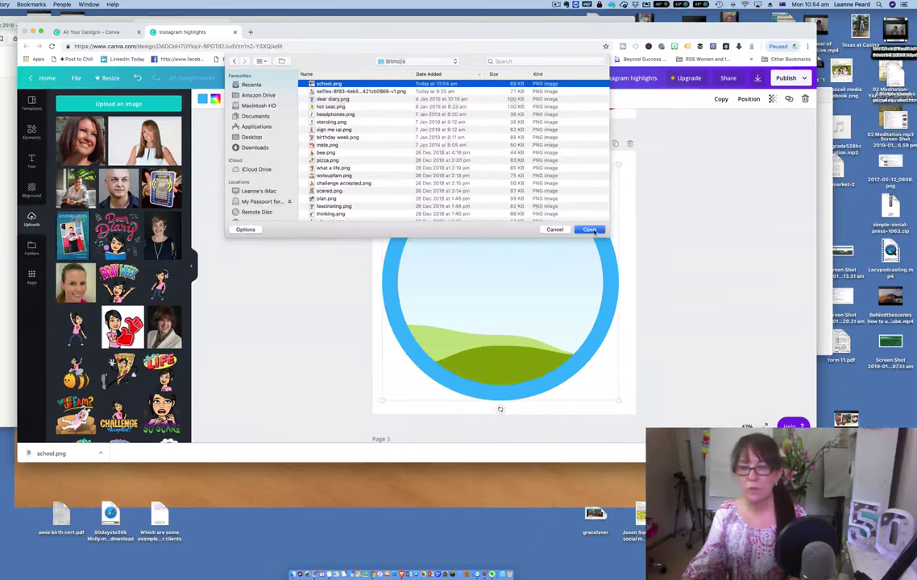
pyautogui.click(590, 230)
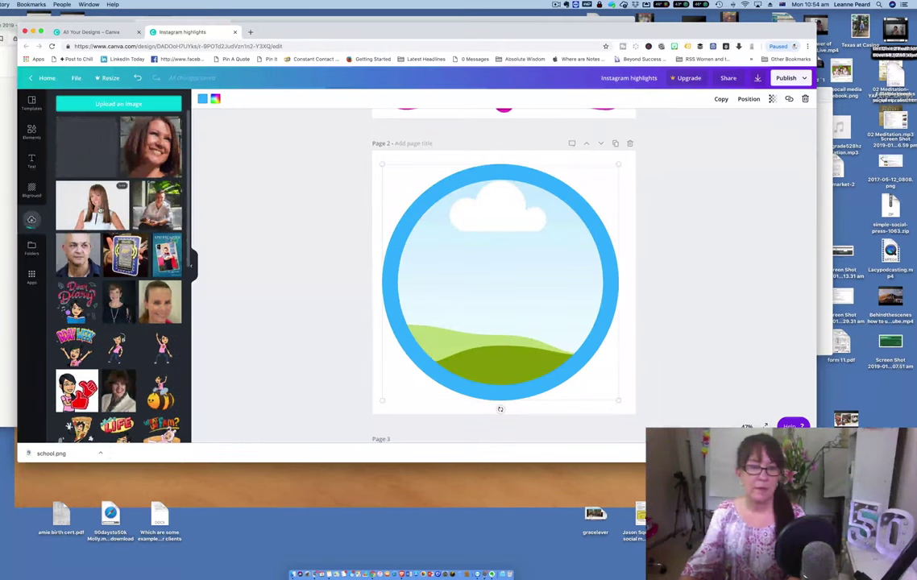
# Fill the circular frame on page 2 with the "Knowledge is Power" image and dismiss the save warning.
pyautogui.click(81, 139)
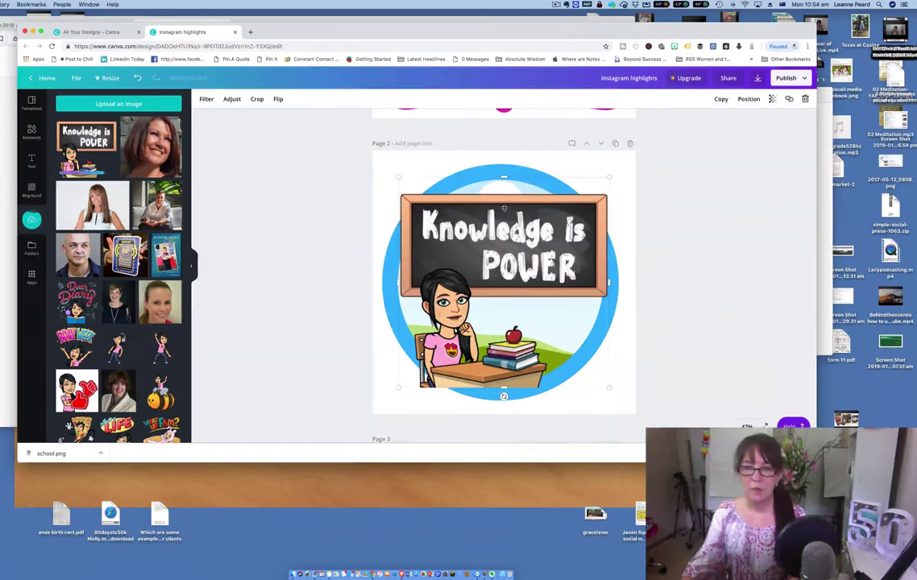
pyautogui.press('Delete')
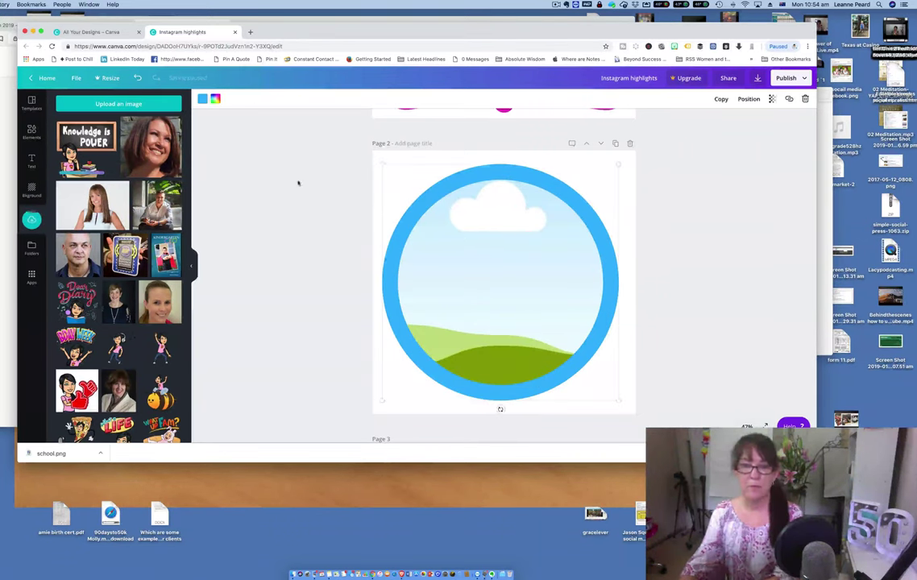
pyautogui.moveTo(80, 133); pyautogui.dragTo(511, 231)
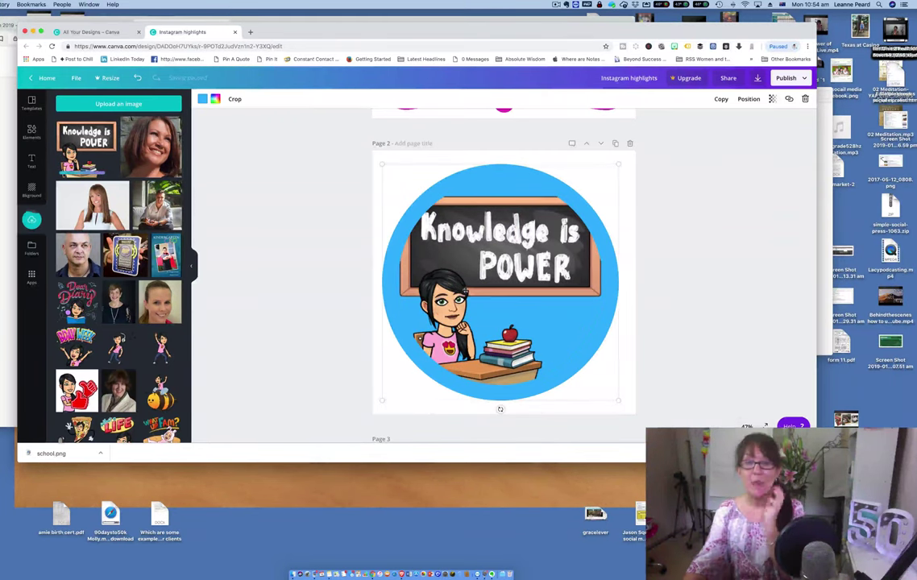
pyautogui.click(752, 239)
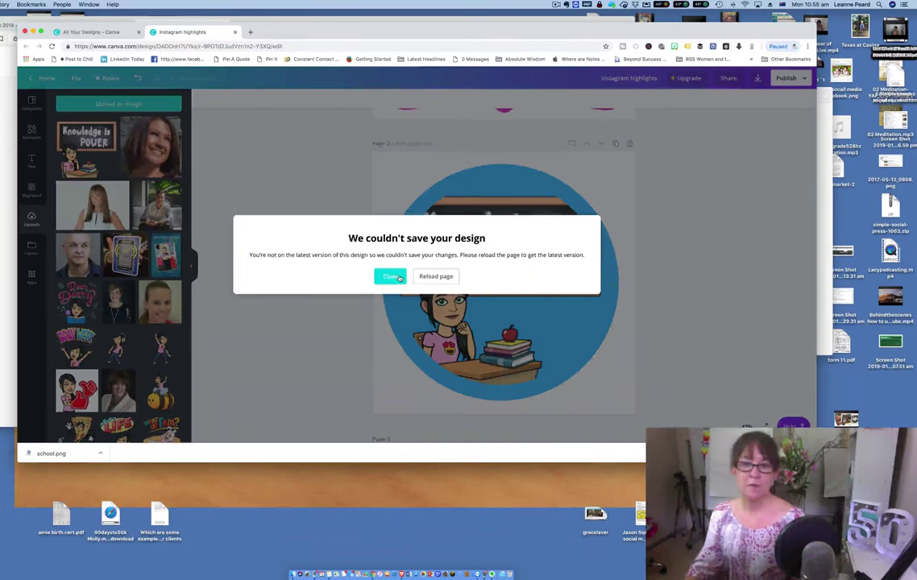
pyautogui.click(387, 274)
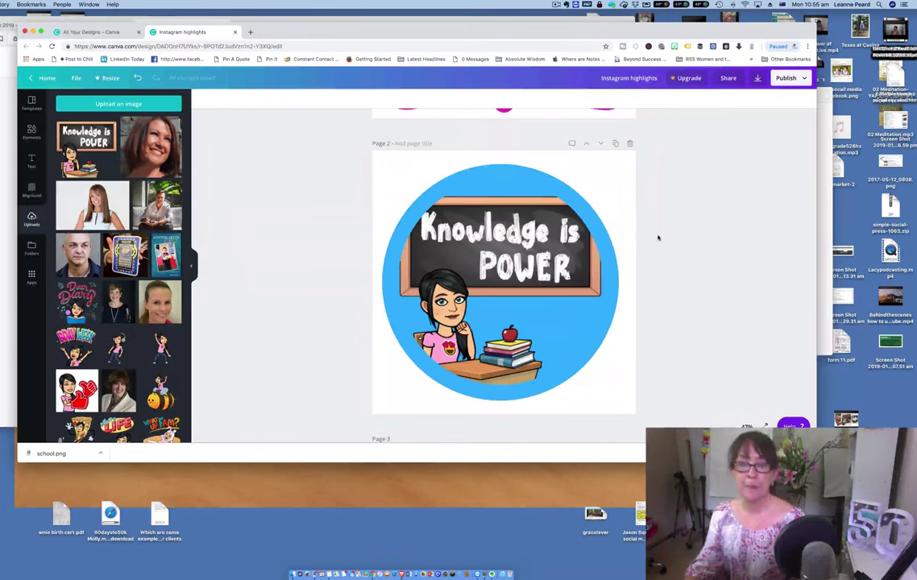
# Try black for the circular frame, settle on hot pink, and dismiss the save warning.
pyautogui.click(600, 219)
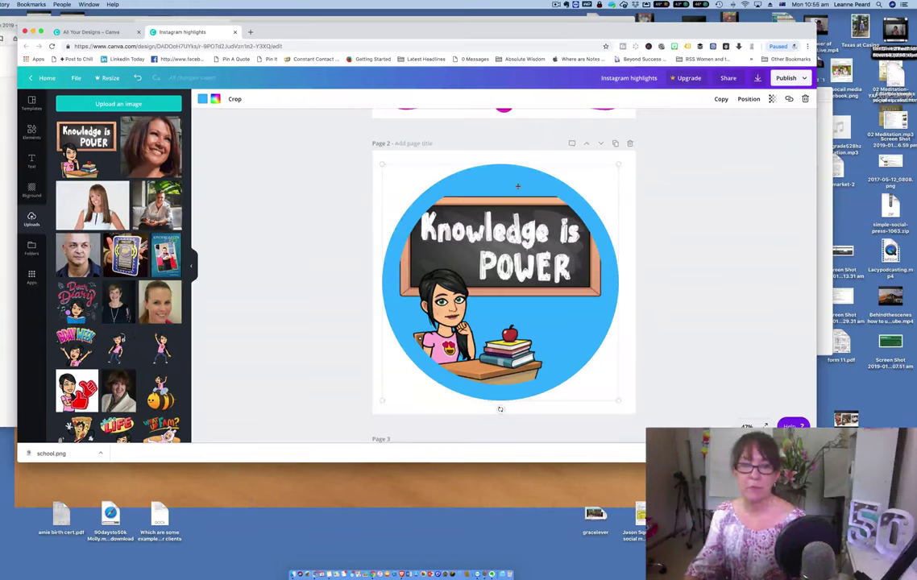
pyautogui.click(202, 98)
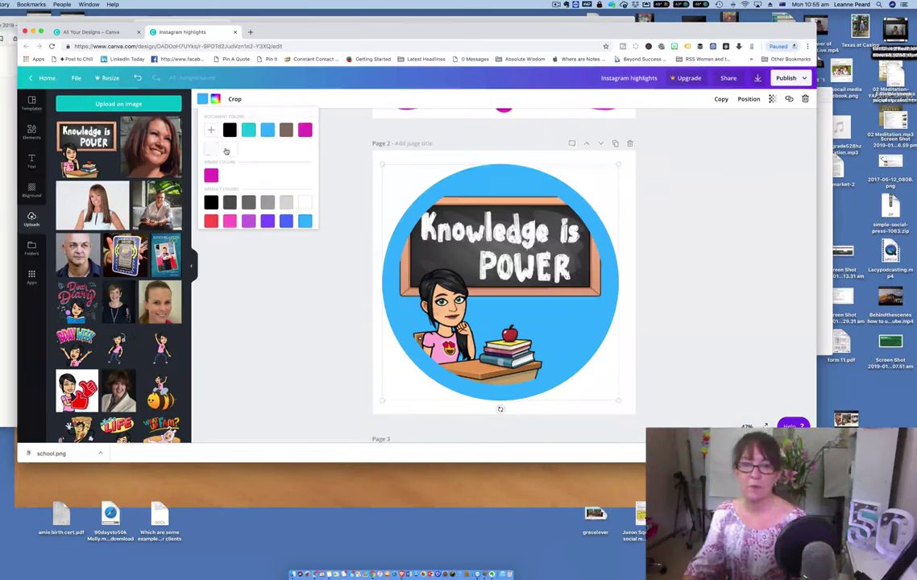
pyautogui.click(227, 150)
pyautogui.click(230, 129)
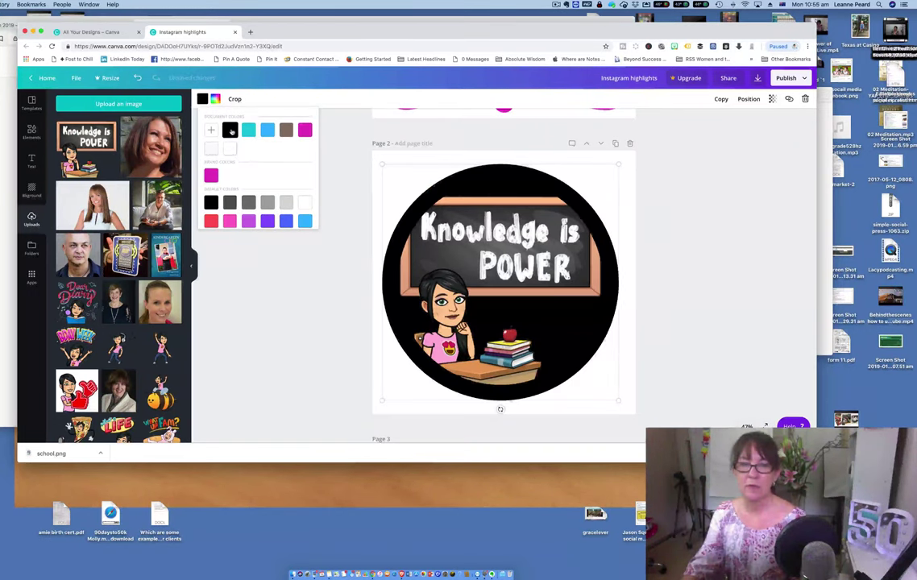
pyautogui.click(229, 222)
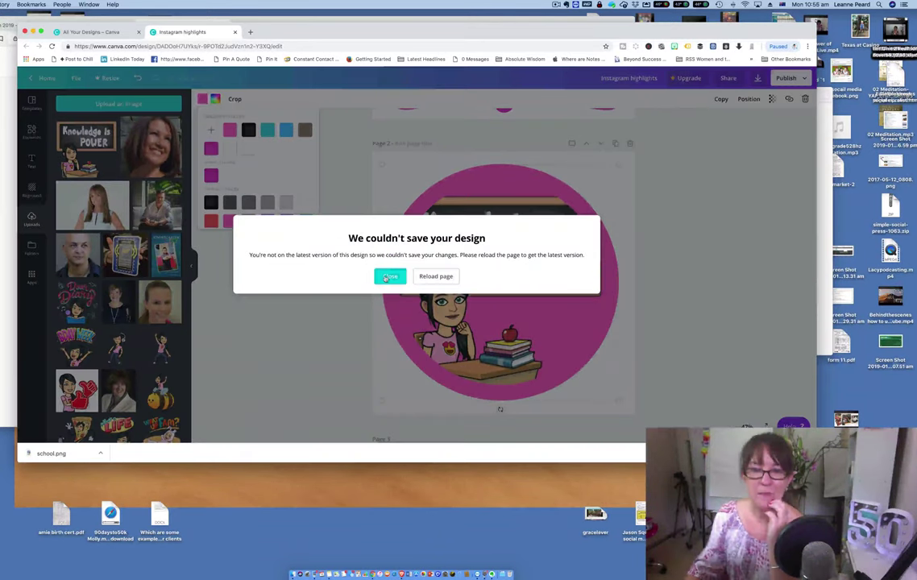
pyautogui.click(390, 275)
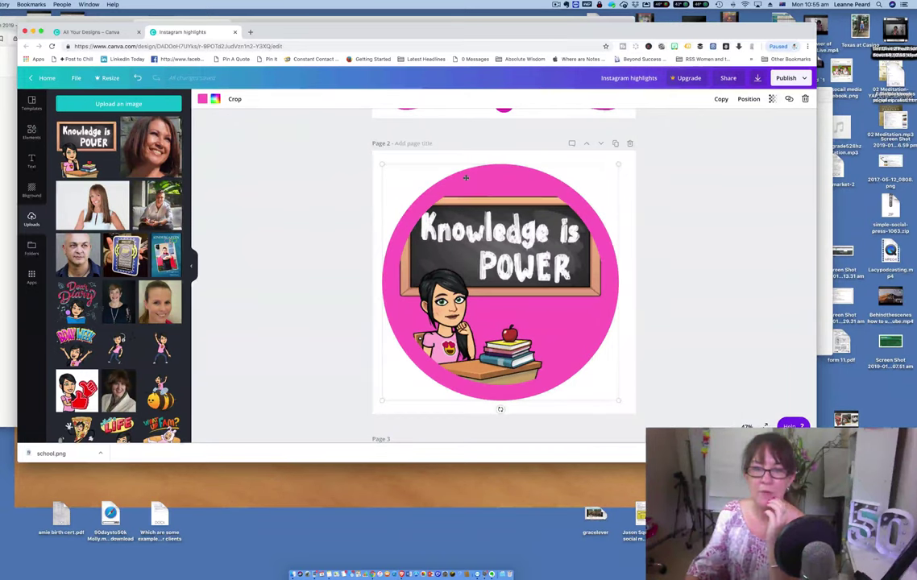
# Set the background inside the circular frame to white, dismiss the save warning and deselect the frame.
pyautogui.click(215, 98)
pyautogui.click(241, 149)
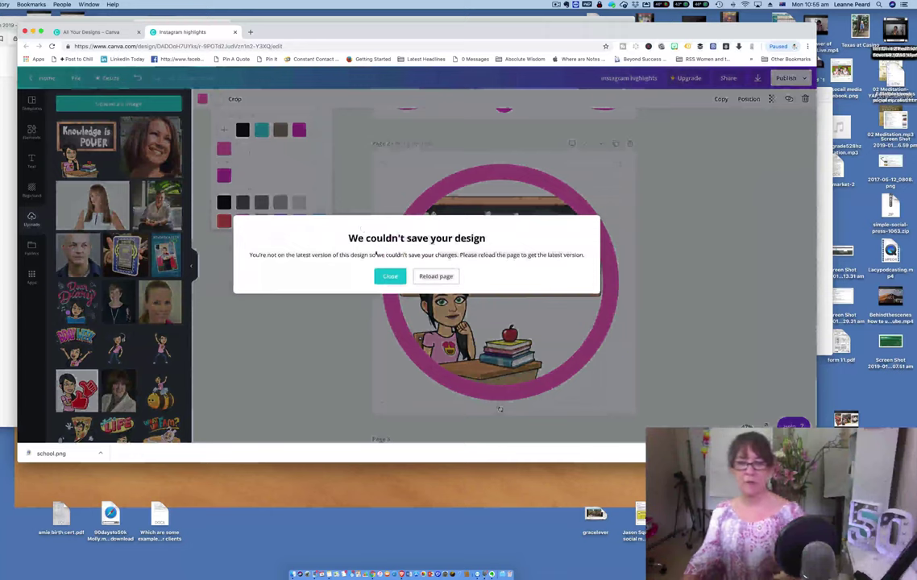
pyautogui.click(390, 275)
pyautogui.click(750, 235)
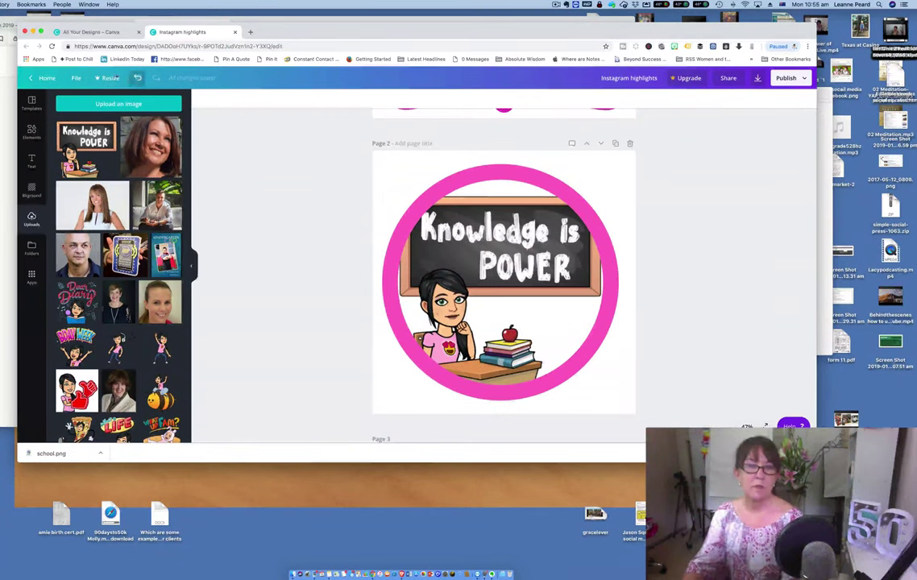
# Title page 2 "instagram highlights".
pyautogui.click(76, 77)
pyautogui.click(102, 190)
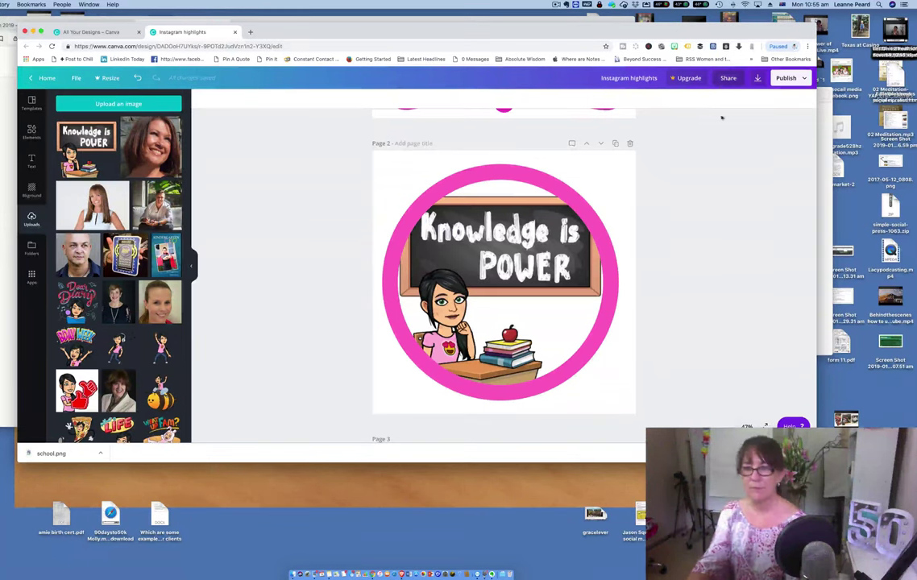
pyautogui.scroll(-2, 665, 184)
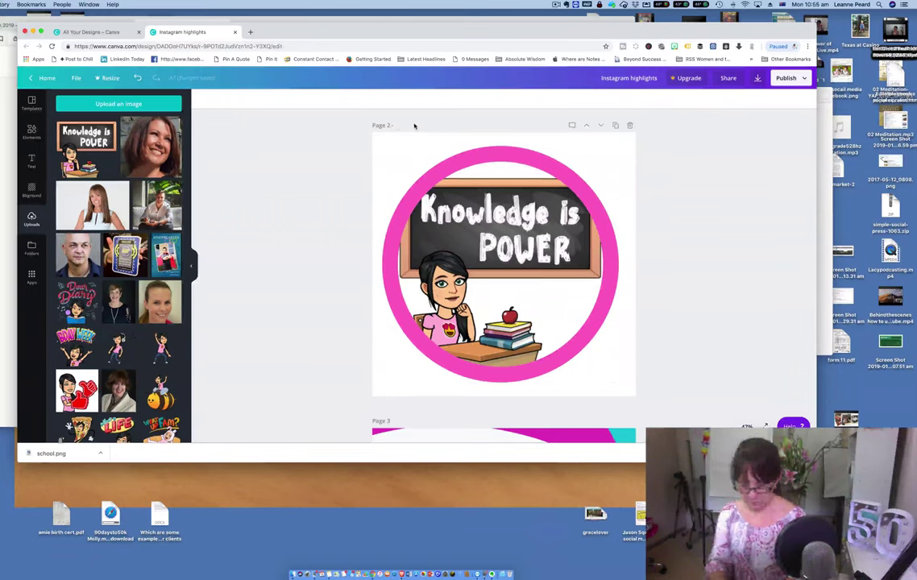
pyautogui.write('Instagram highlights')
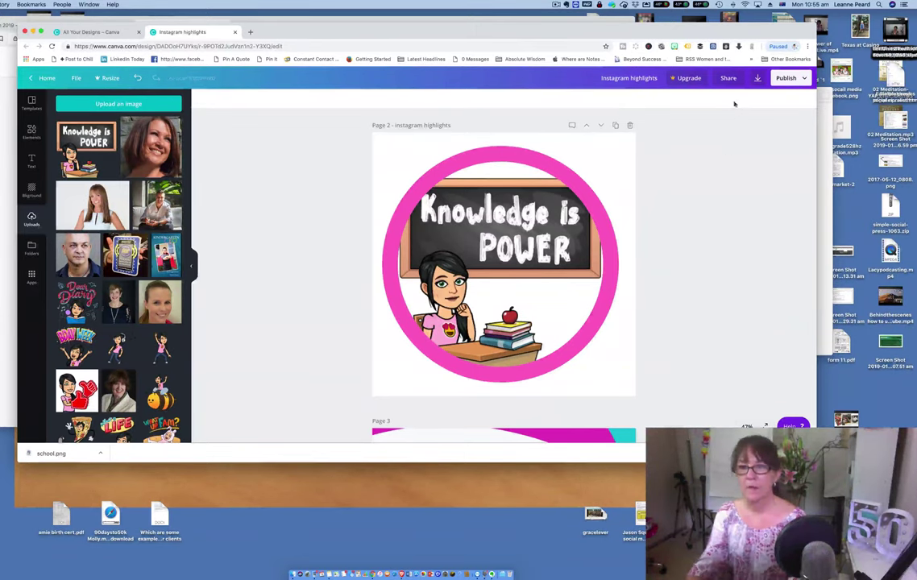
# Download the highlight cover as a JPG, dismissing the save warning and the Canva for Work trial offer.
pyautogui.click(756, 78)
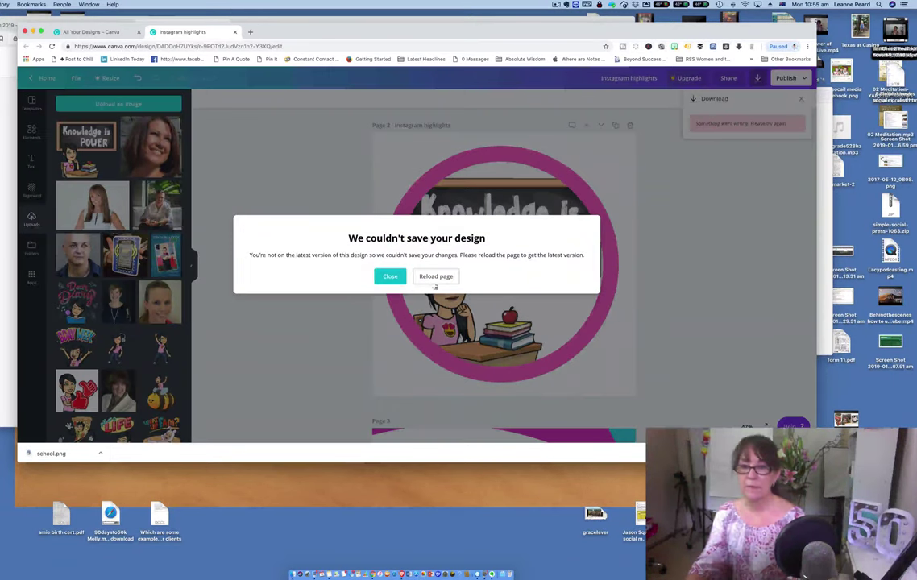
pyautogui.click(391, 276)
pyautogui.press('Escape')
pyautogui.click(757, 78)
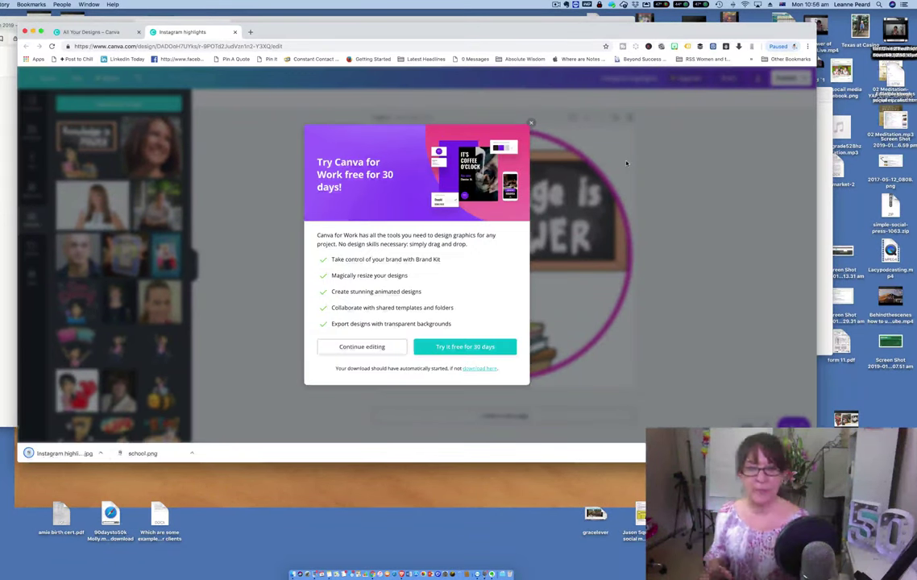
pyautogui.click(531, 124)
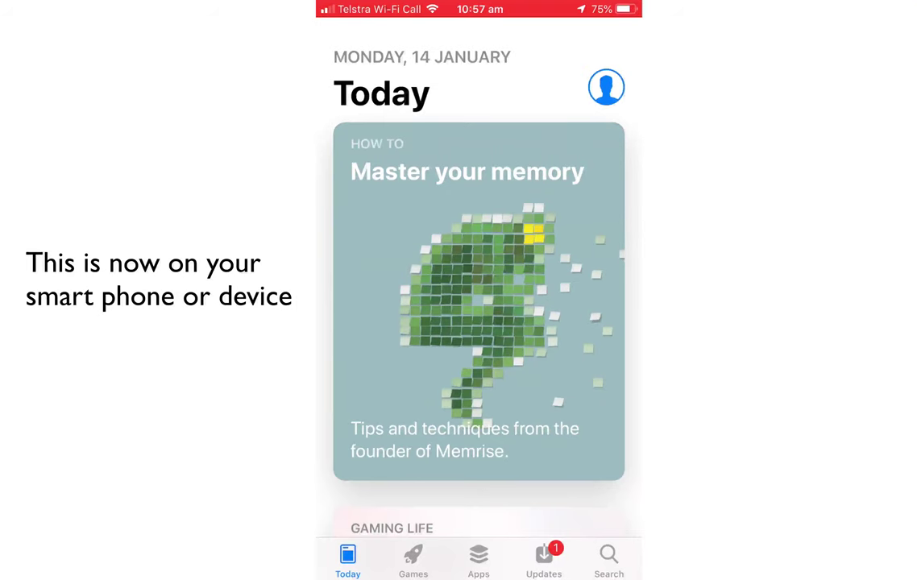
# Switch to the App Store on the phone and search for the Canva app.
pyautogui.click(608, 561)
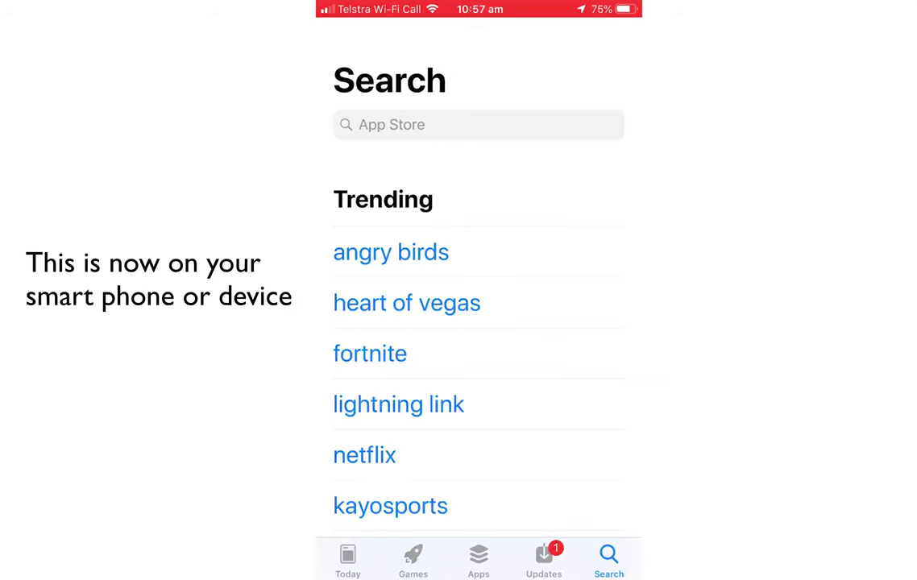
pyautogui.click(478, 124)
pyautogui.write('C')
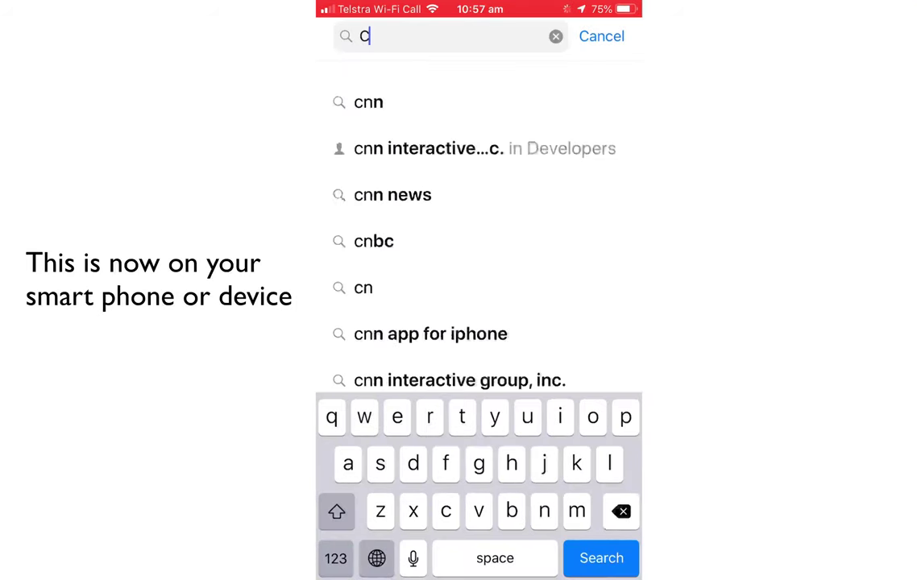
pyautogui.write('anva')
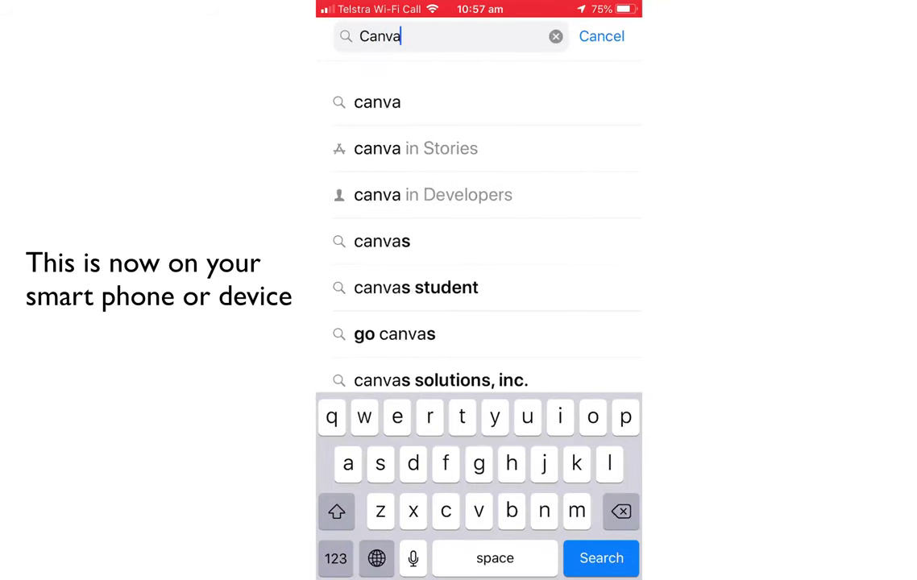
pyautogui.click(377, 101)
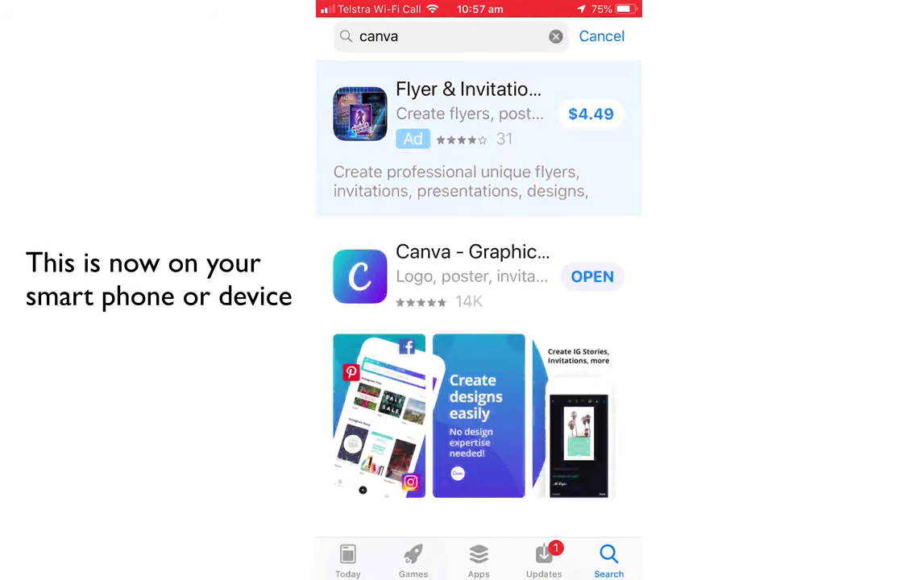
pyautogui.scroll(-2, 478, 323)
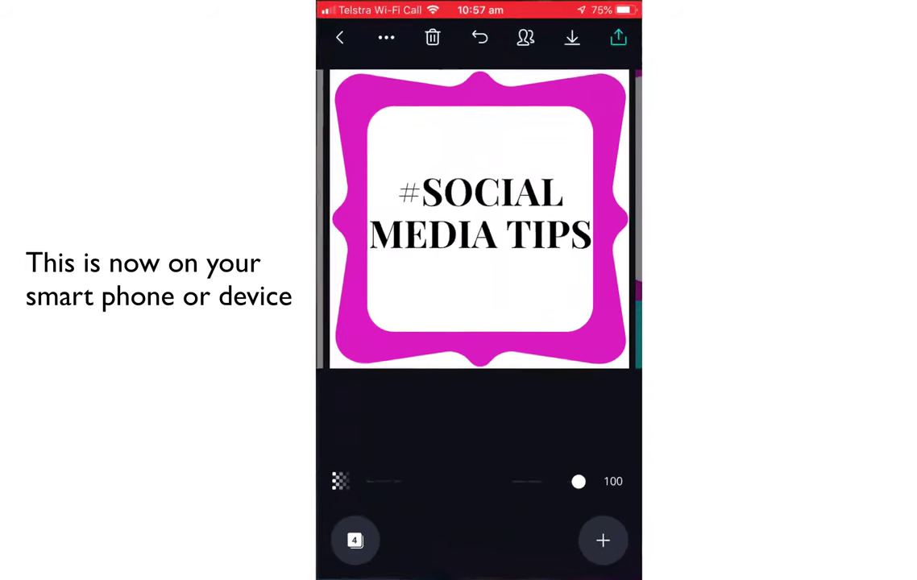
# In the Canva mobile app, leave the current design and open the "Instagram highlights" design from the saved designs.
pyautogui.click(337, 34)
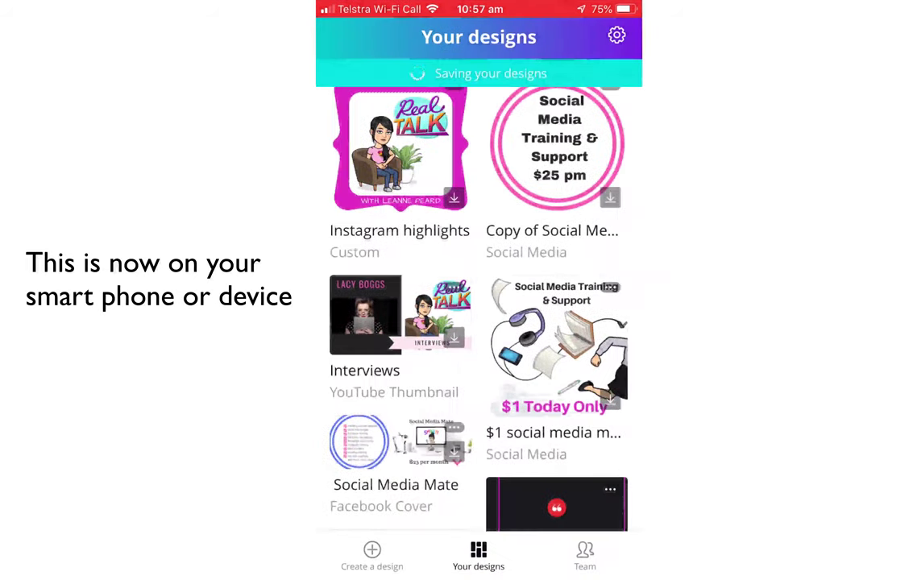
pyautogui.scroll(2, 479, 322)
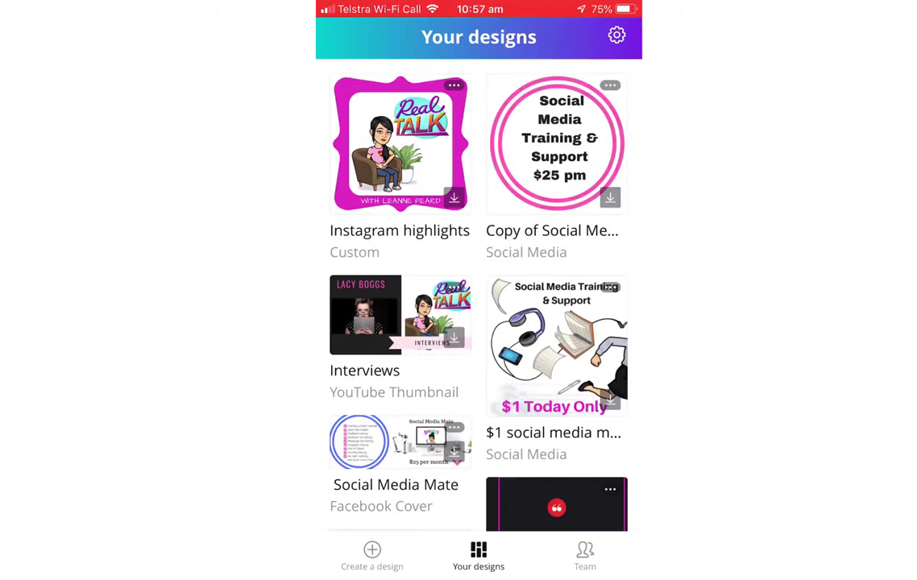
pyautogui.click(400, 144)
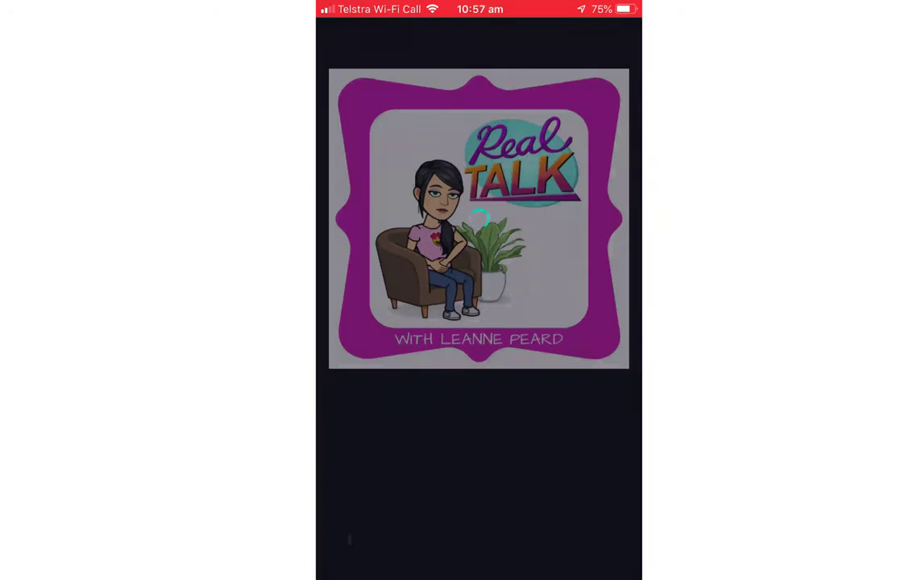
# Go to the "Knowledge is POWER" page of the design and save it to the phone's camera roll.
pyautogui.hscroll(3, 479, 218)
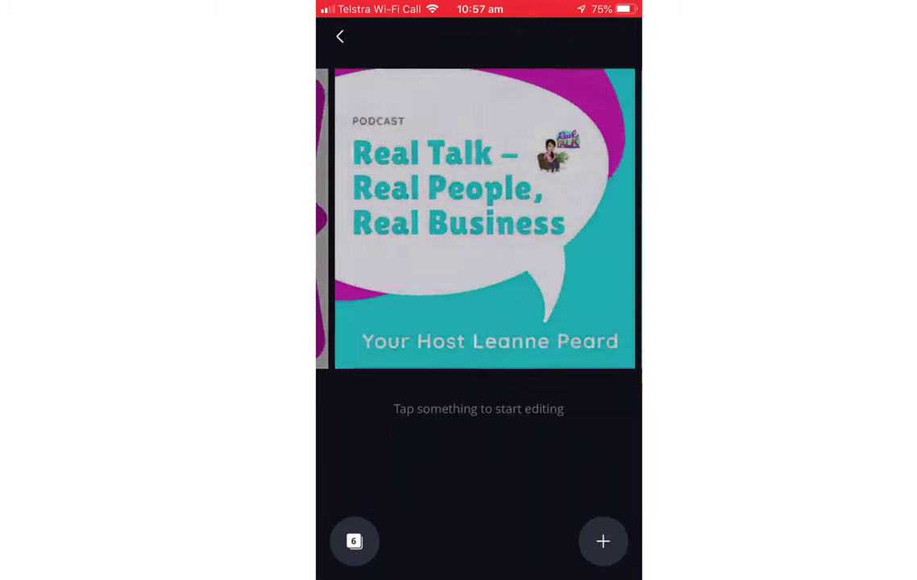
pyautogui.hscroll(5, 479, 218)
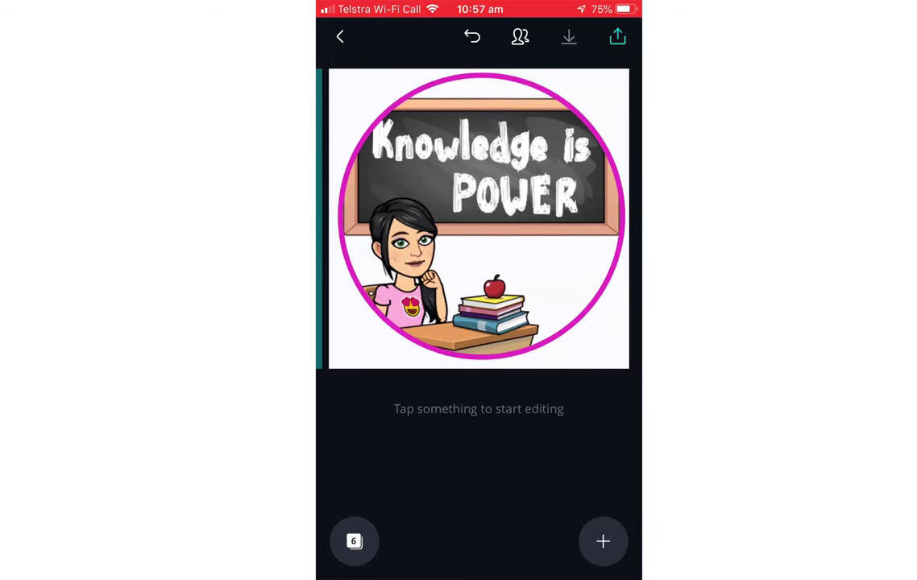
pyautogui.click(569, 37)
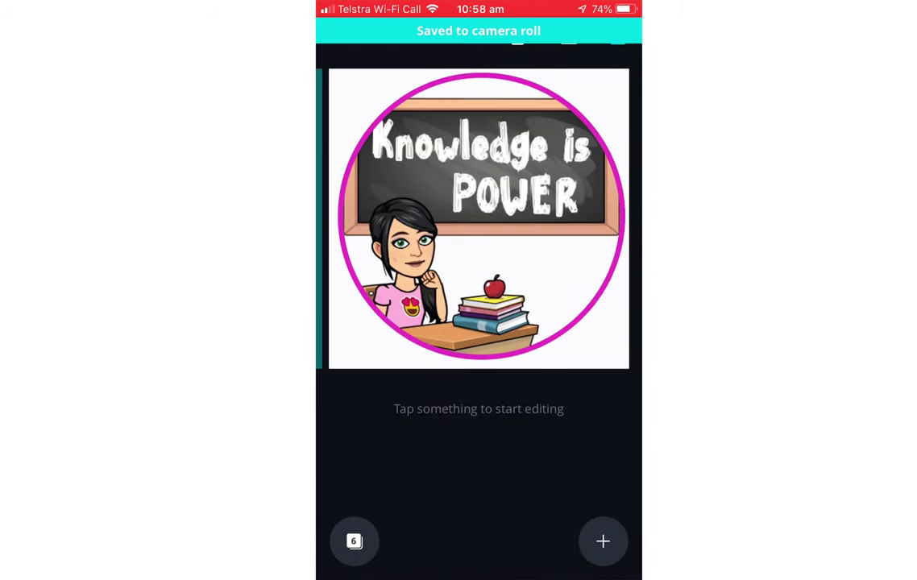
# Switch to the phone's Photos app and view the saved "Knowledge is POWER" image.
pyautogui.press('Home')
pyautogui.click(592, 139)
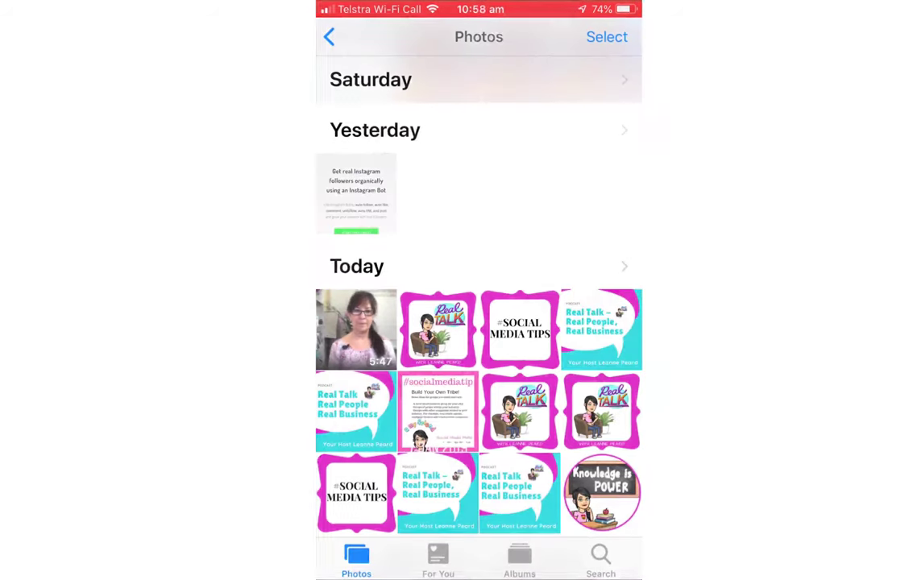
pyautogui.click(601, 493)
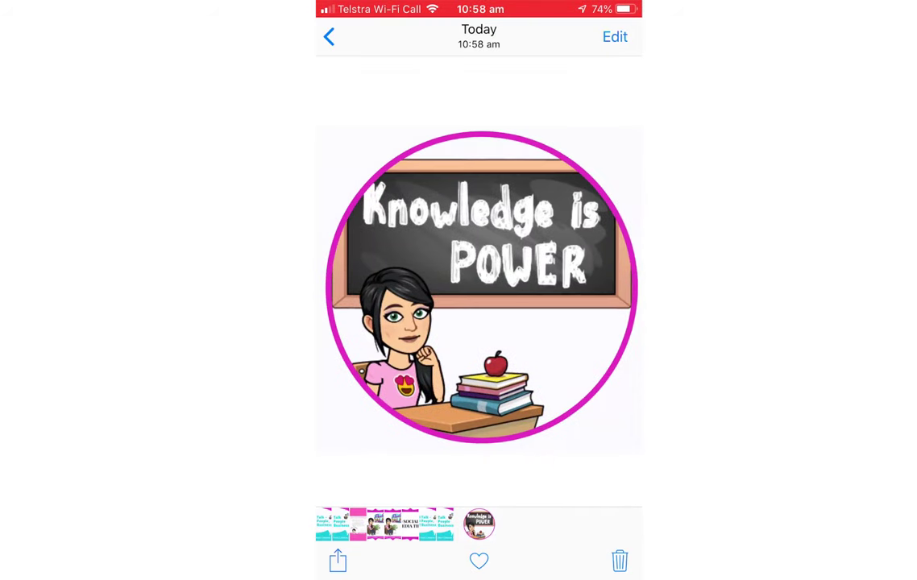
# Switch to Instagram and view the existing #socialmediatip highlight on the profile.
pyautogui.press('super')
pyautogui.click(592, 530)
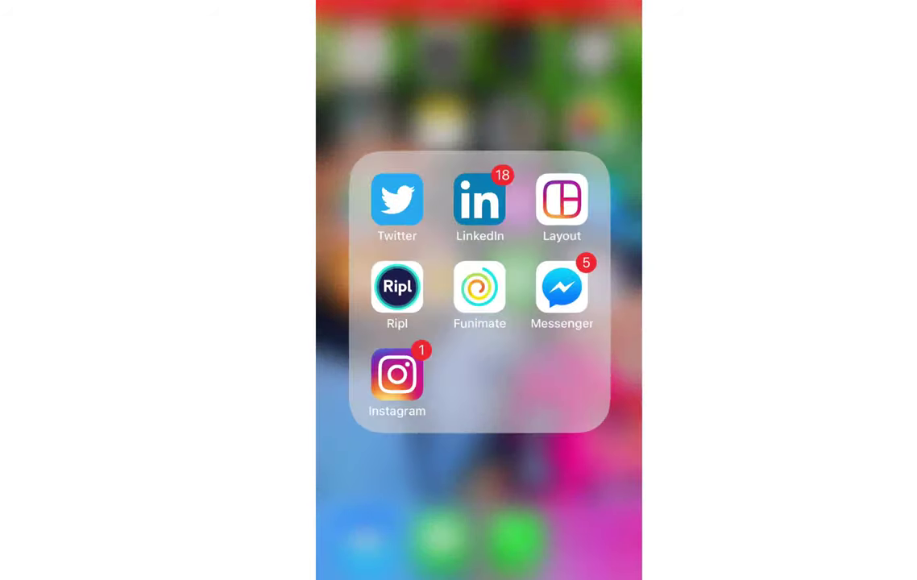
pyautogui.click(396, 372)
pyautogui.click(520, 406)
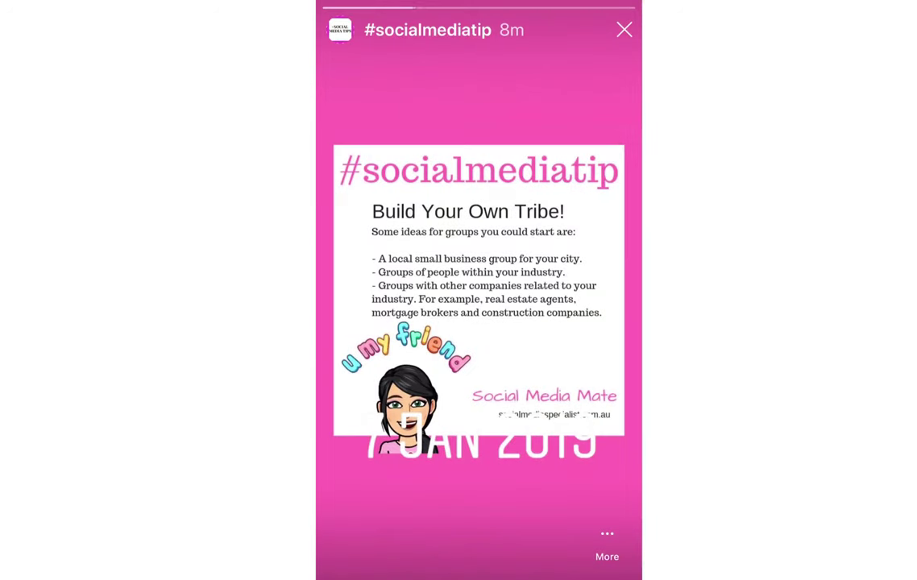
pyautogui.click(624, 29)
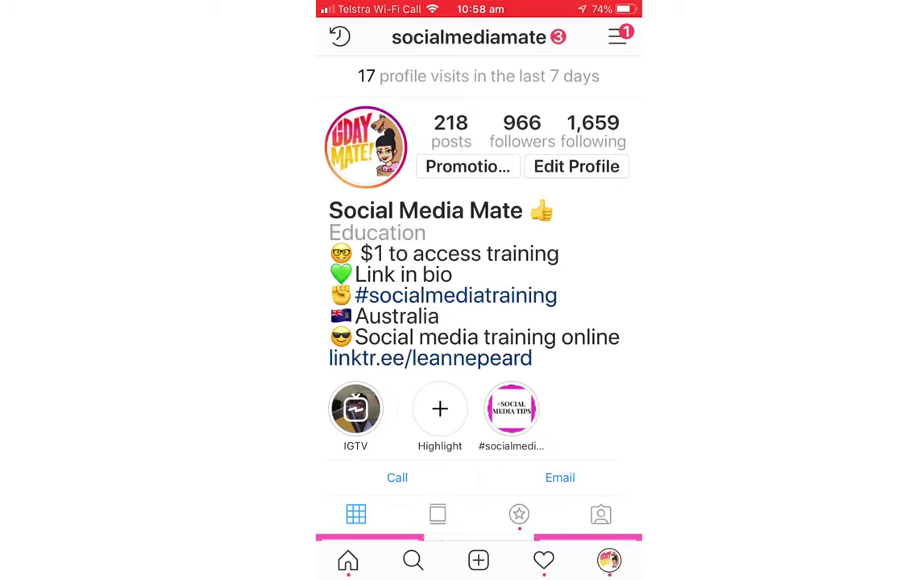
pyautogui.click(511, 409)
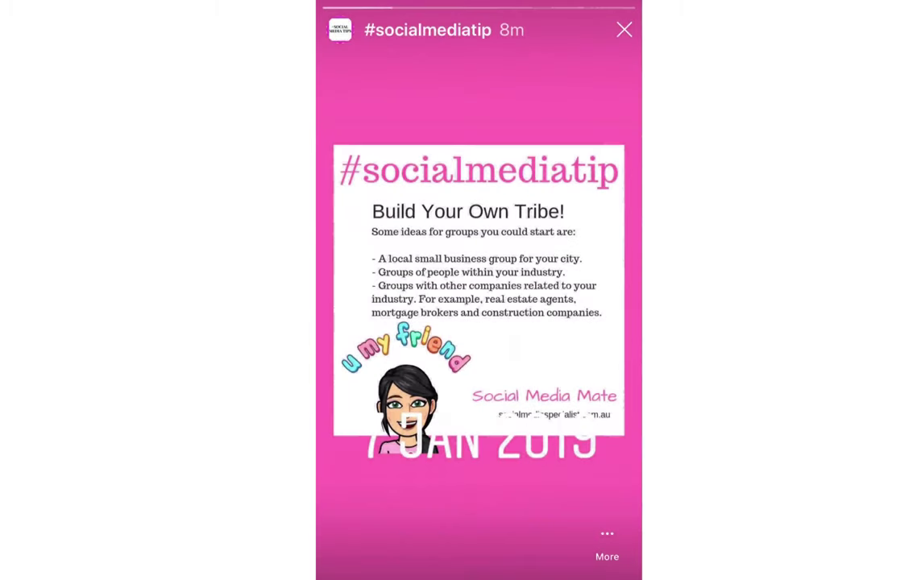
pyautogui.click(624, 29)
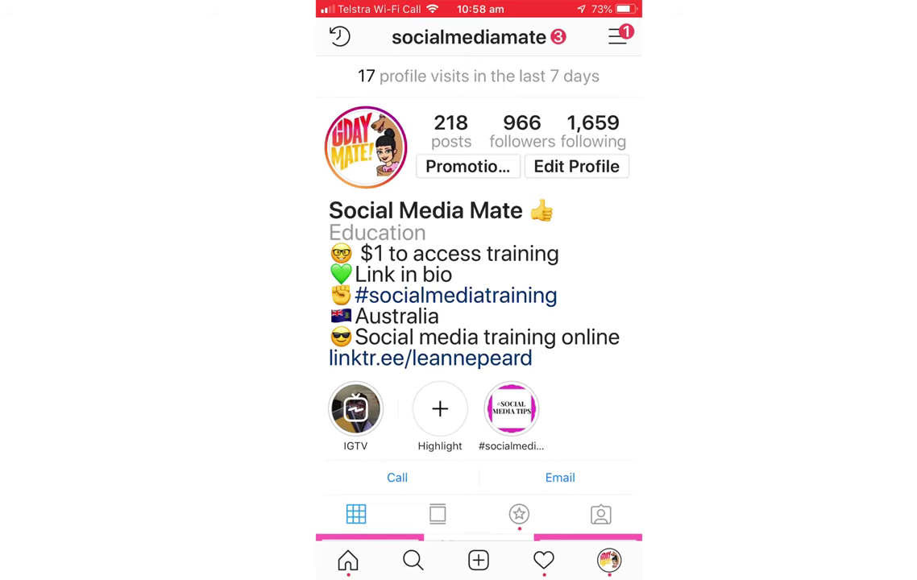
pyautogui.scroll(-1, 479, 298)
pyautogui.scroll(2, 479, 298)
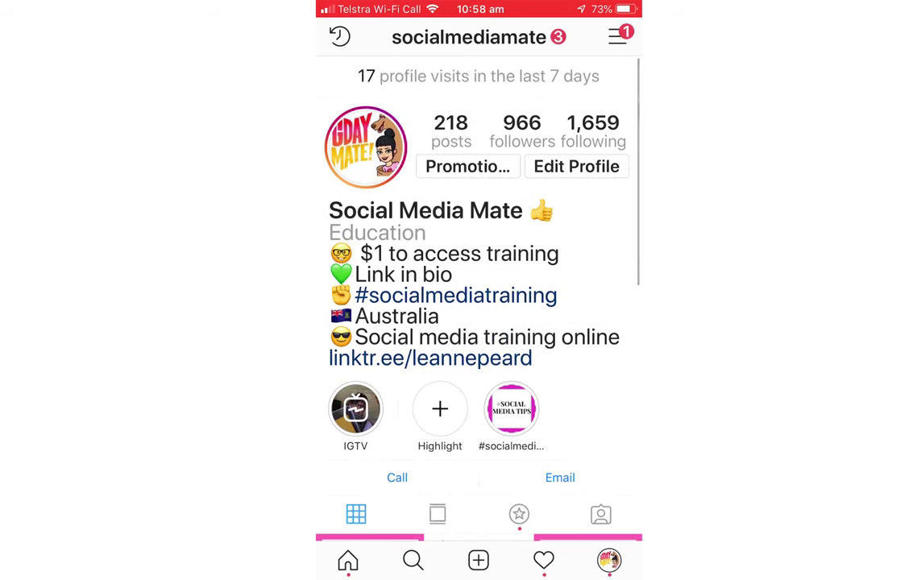
pyautogui.scroll(3, 479, 290)
pyautogui.scroll(-2, 479, 291)
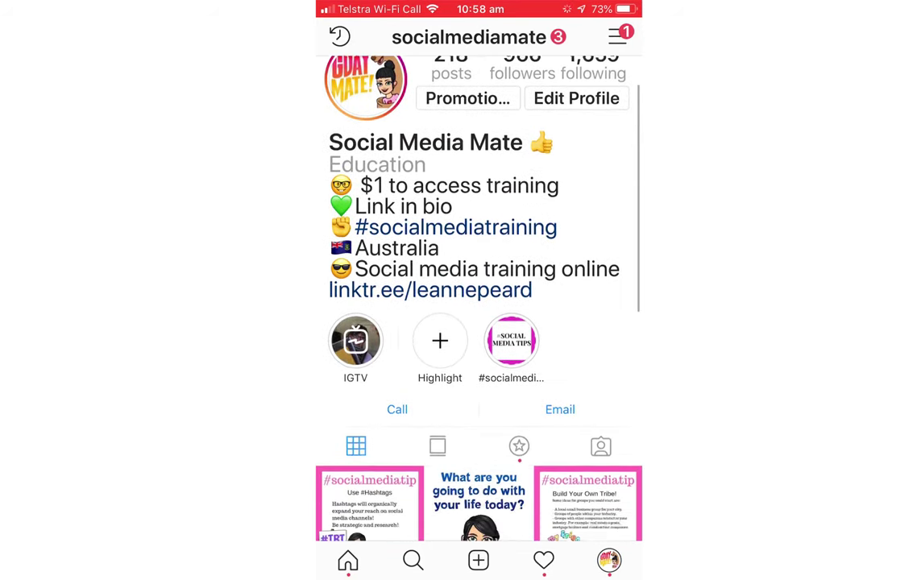
pyautogui.scroll(-2, 479, 290)
pyautogui.scroll(4, 479, 291)
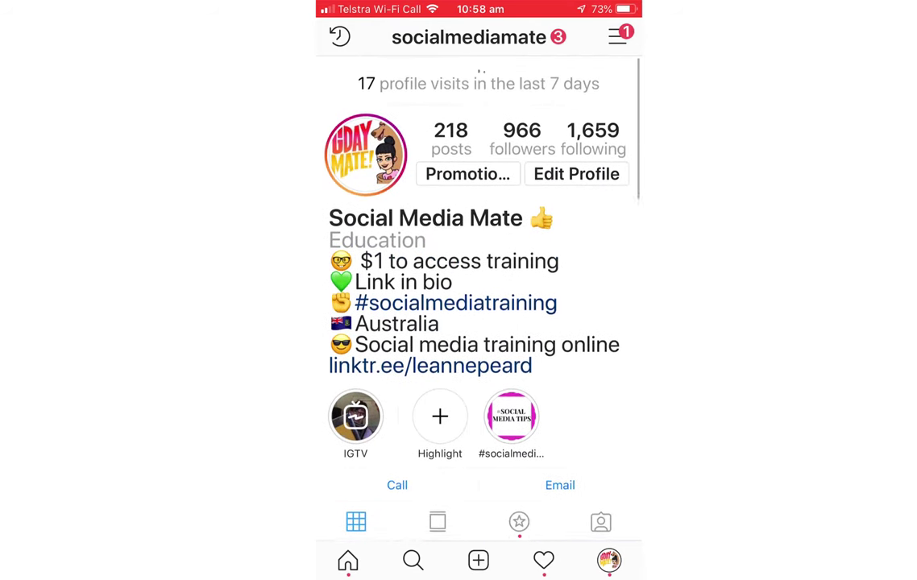
# Delete the "Build Your Own Tribe!" photo from the profile's current story.
pyautogui.click(365, 147)
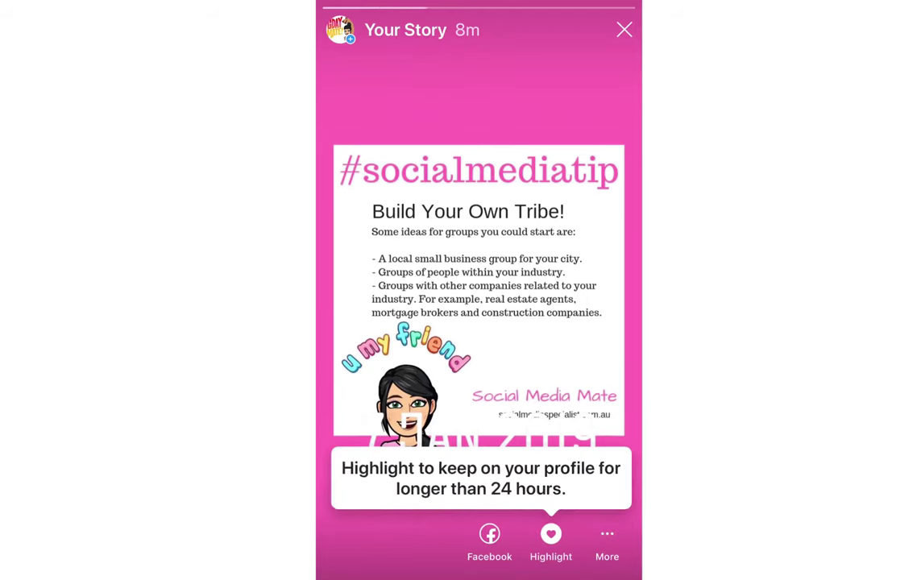
pyautogui.click(624, 29)
pyautogui.click(365, 147)
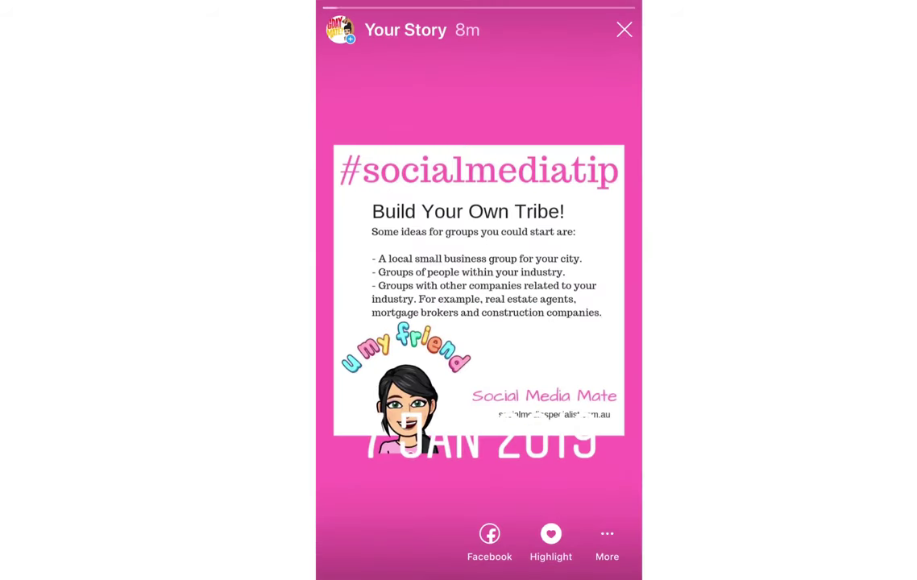
pyautogui.click(607, 542)
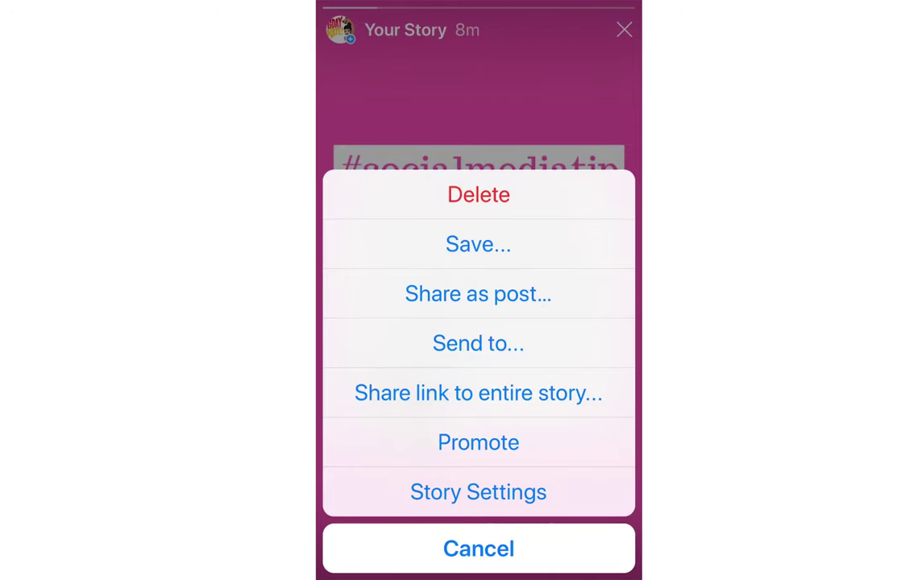
pyautogui.click(478, 194)
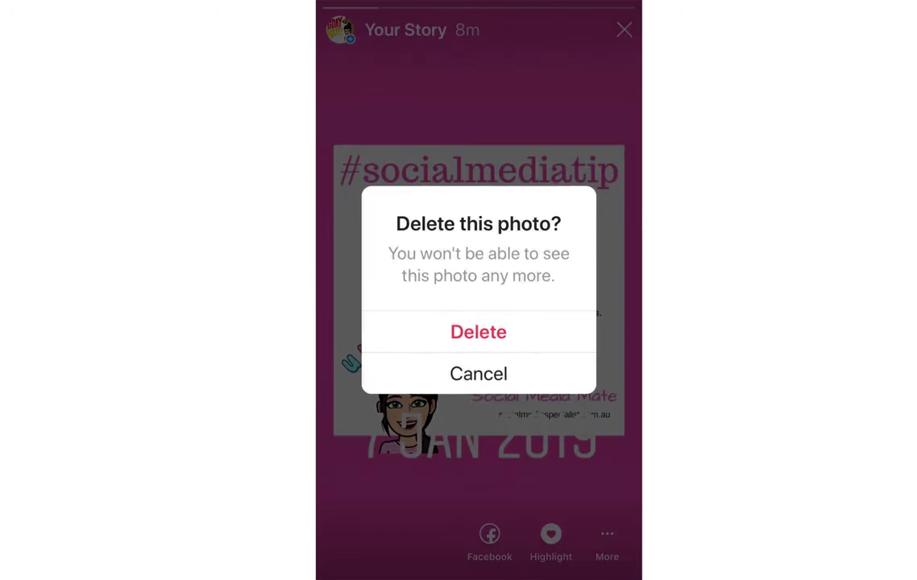
pyautogui.click(477, 331)
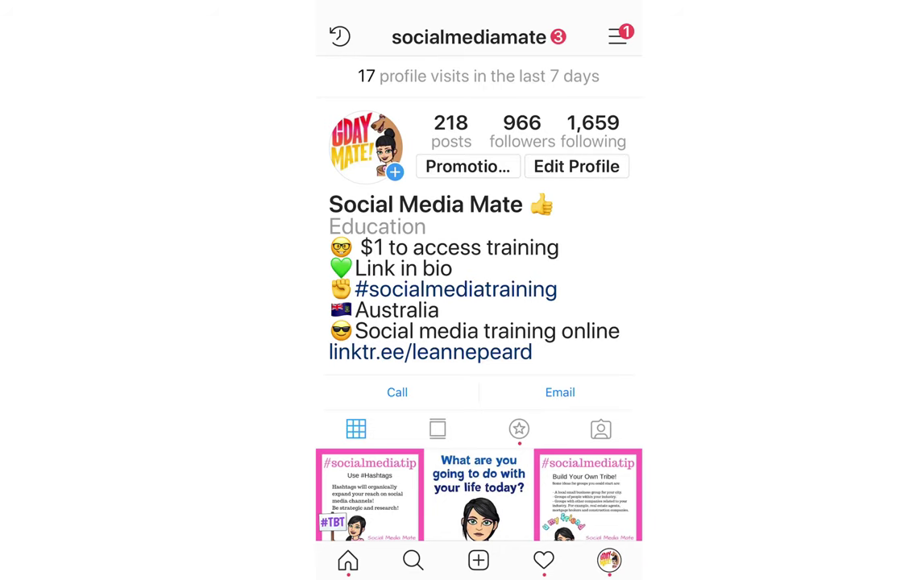
# Start a new story with the "Publishing Tools!" image from the camera roll and move the date sticker down.
pyautogui.click(366, 147)
pyautogui.click(359, 498)
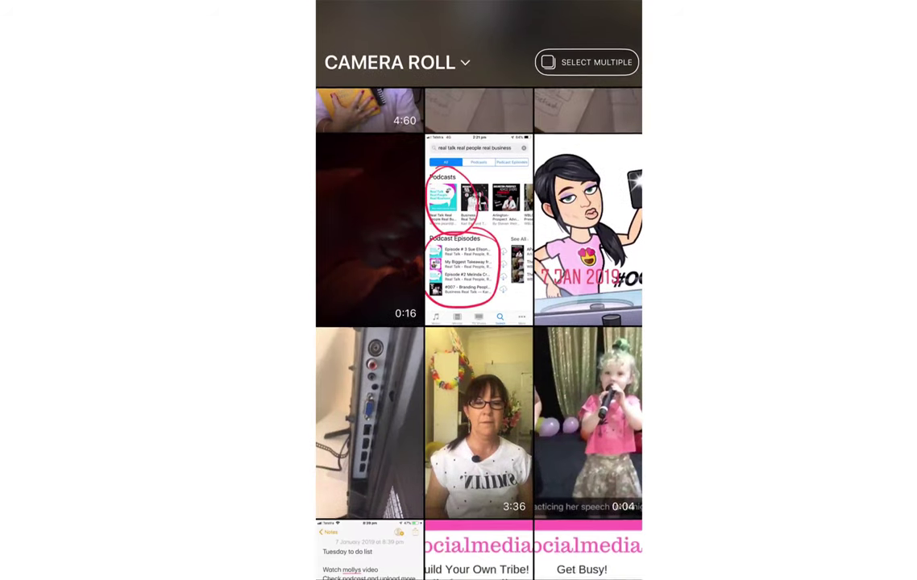
pyautogui.scroll(-10, 478, 332)
pyautogui.click(369, 323)
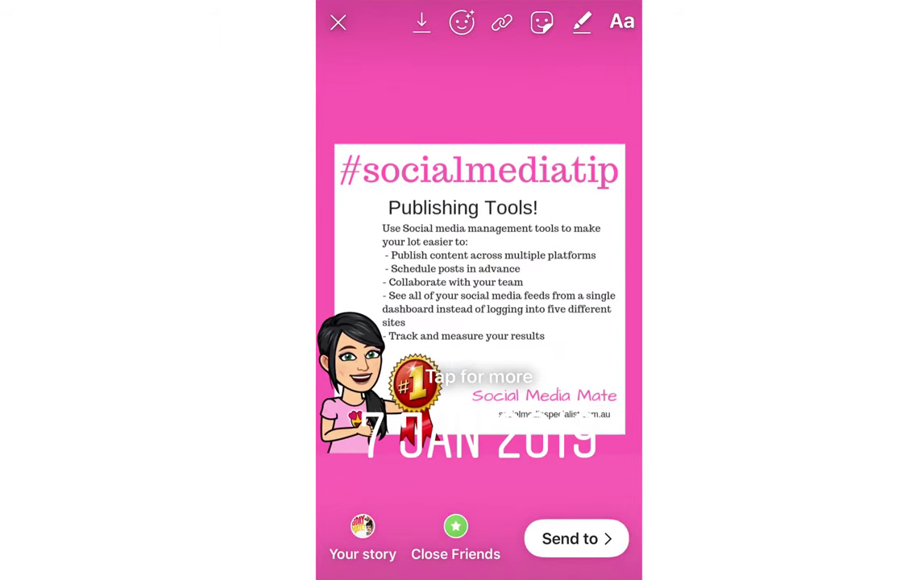
pyautogui.moveTo(480, 438); pyautogui.dragTo(475, 469)
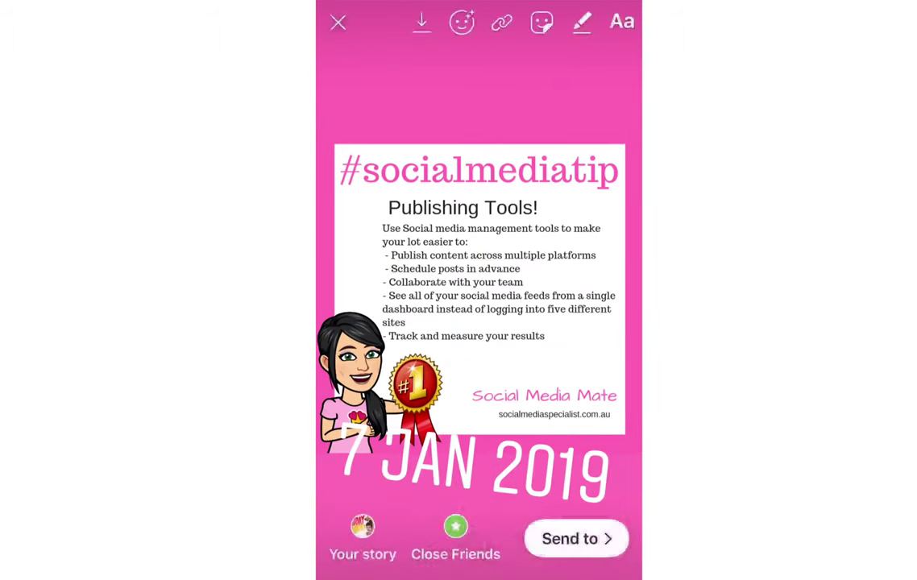
# Share the "Publishing Tools!" image to Your Story and return to the profile.
pyautogui.click(575, 538)
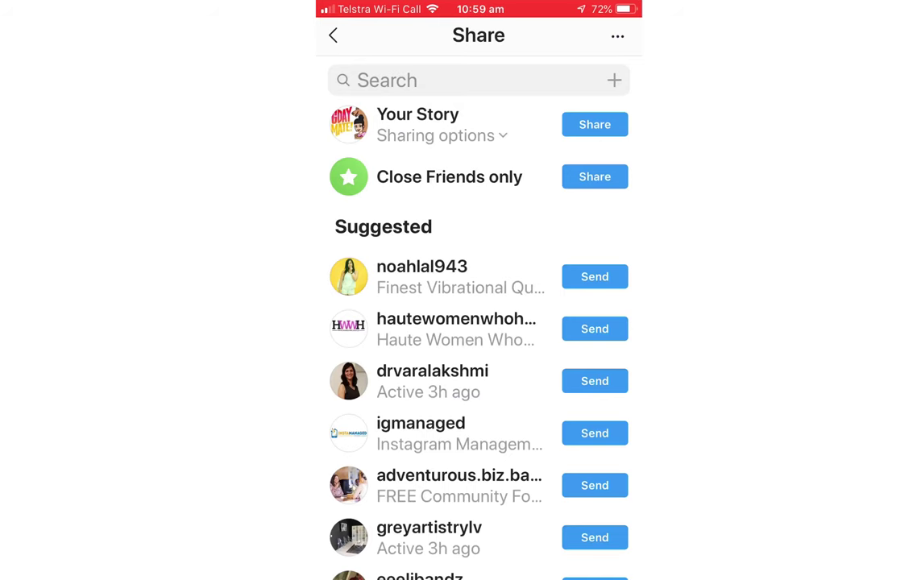
pyautogui.click(595, 124)
pyautogui.click(479, 562)
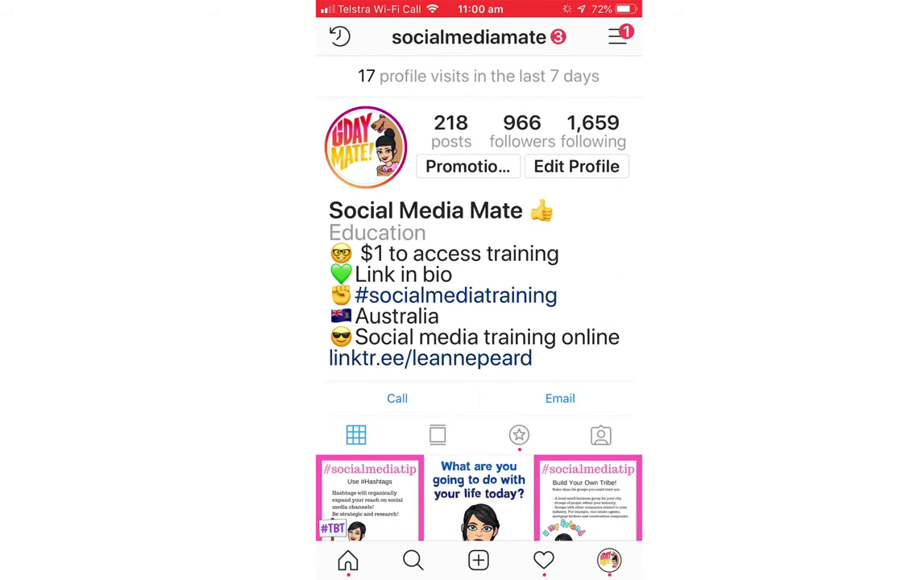
pyautogui.scroll(5, 479, 266)
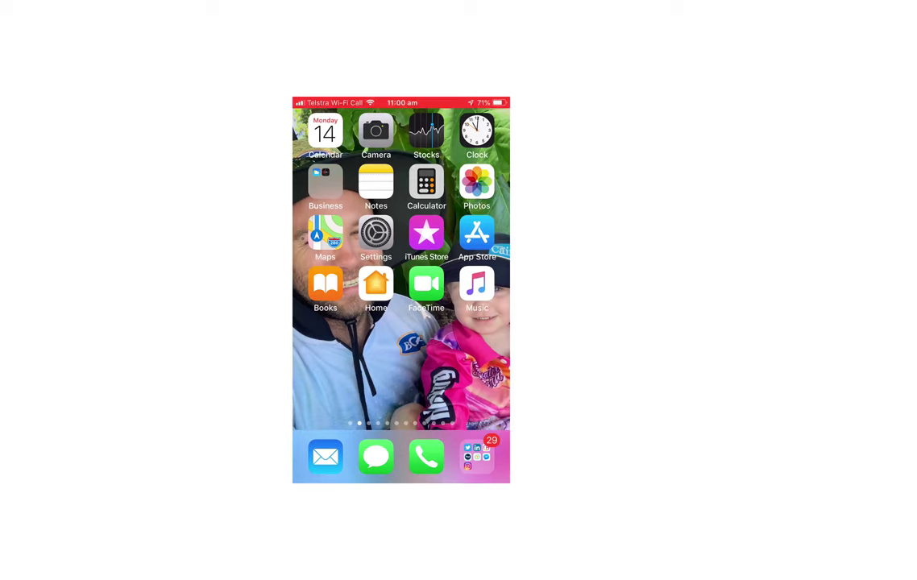
# Reopen Instagram and add the current story to a new highlight named "Social media".
pyautogui.click(477, 454)
pyautogui.click(345, 349)
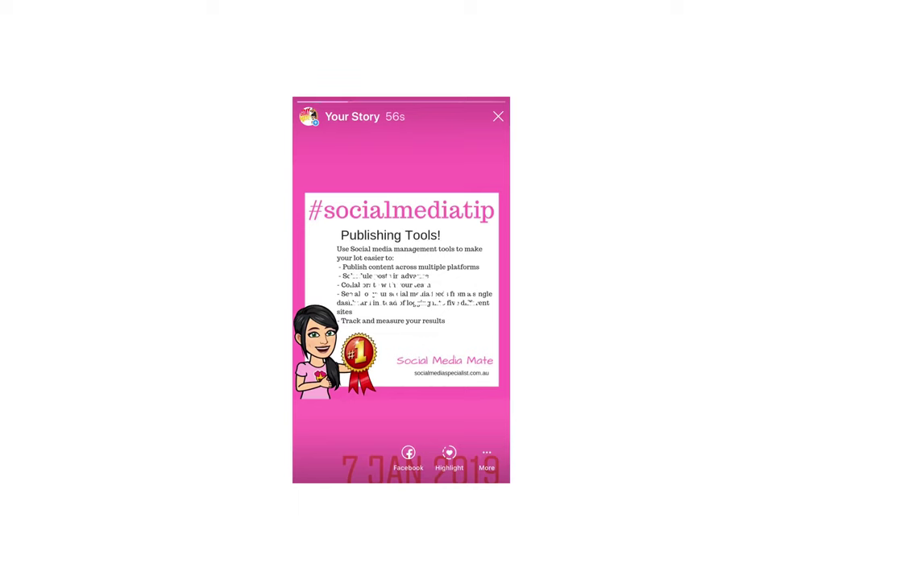
pyautogui.click(449, 456)
pyautogui.write('S')
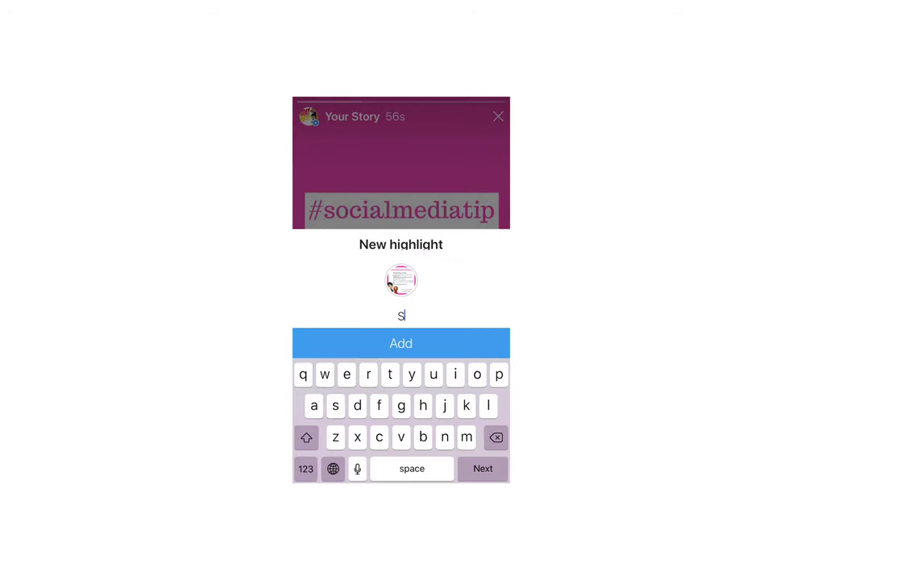
pyautogui.write('ocial media to')
pyautogui.press('BackSpace')
pyautogui.write('ip')
pyautogui.press('BackSpace')
pyautogui.press('BackSpace')
pyautogui.press('BackSpace')
pyautogui.press('BackSpace')
pyautogui.press('BackSpace')
pyautogui.write('iia')
pyautogui.press('Return')
pyautogui.click(401, 467)
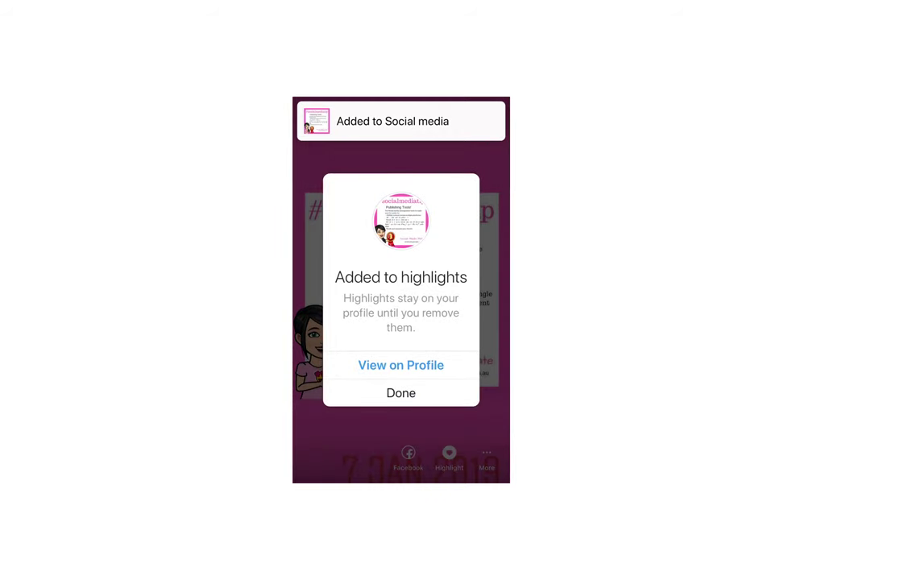
# Set the "Social media" highlight's cover to the "Knowledge is POWER" image from the photo library, saving it and returning to the profile.
pyautogui.click(400, 365)
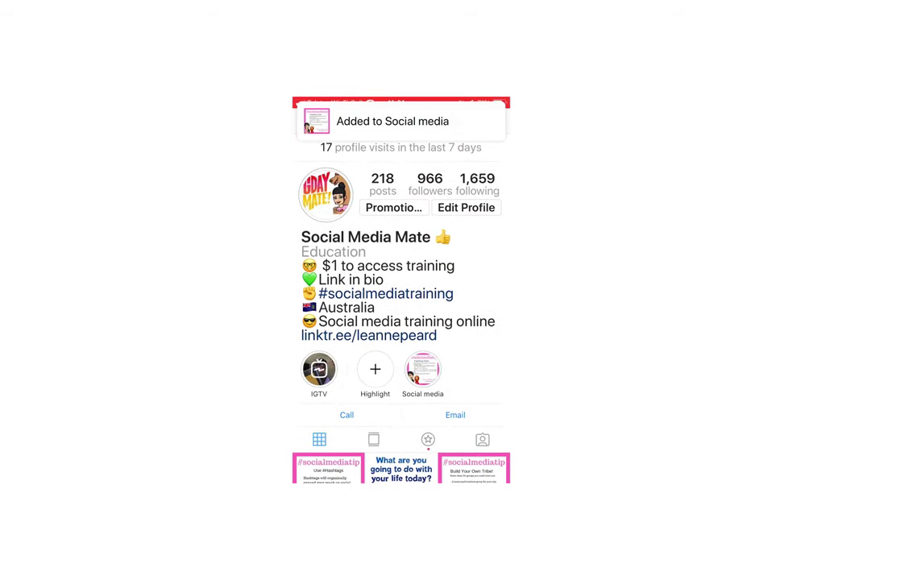
pyautogui.click(422, 370)
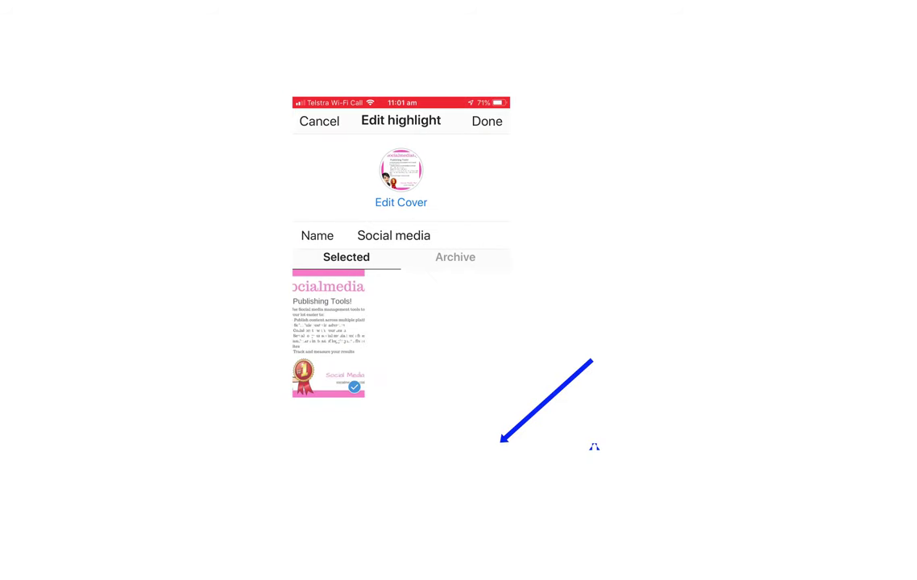
pyautogui.click(401, 202)
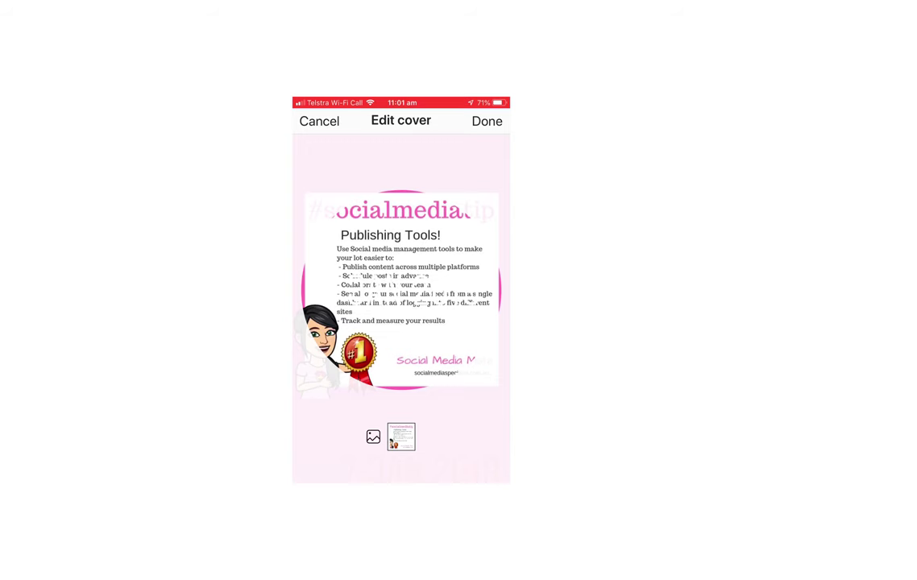
pyautogui.click(373, 436)
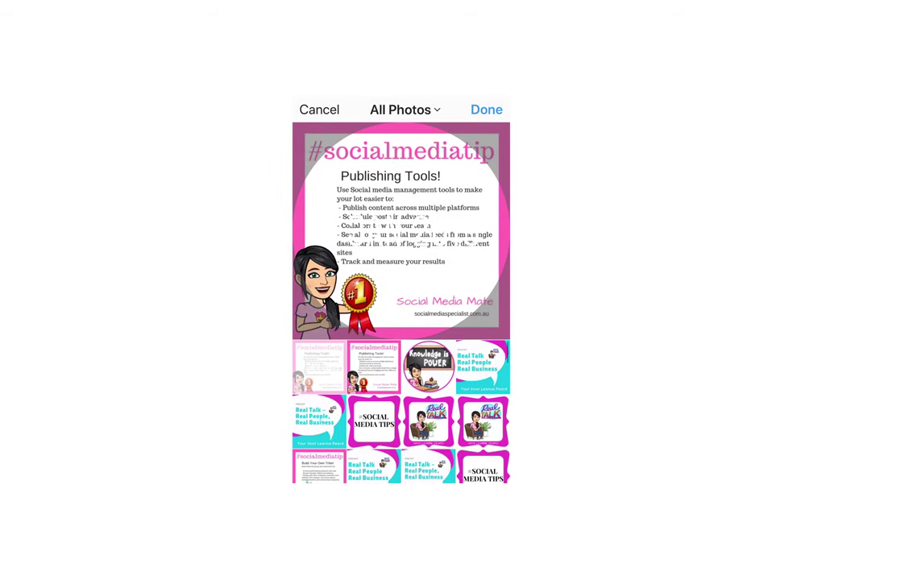
pyautogui.click(428, 367)
pyautogui.click(486, 109)
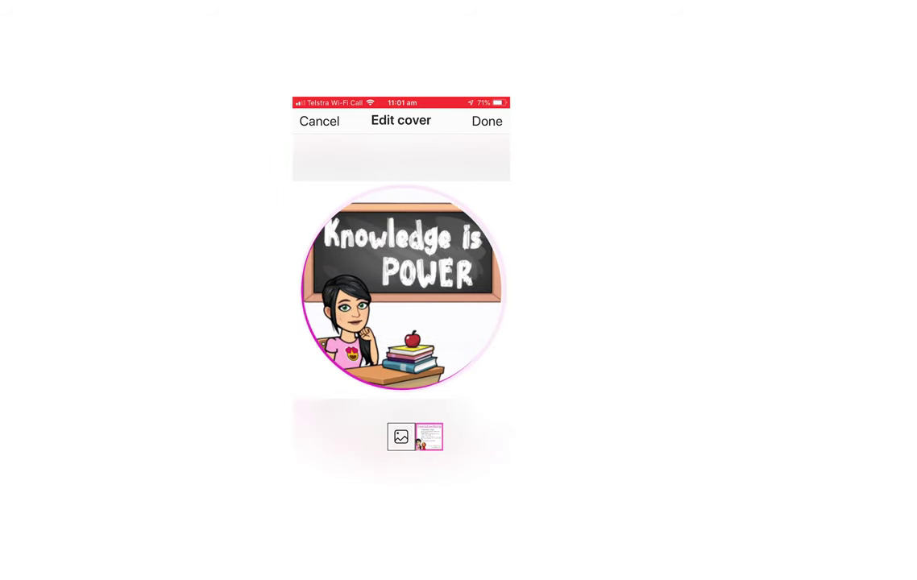
pyautogui.click(487, 121)
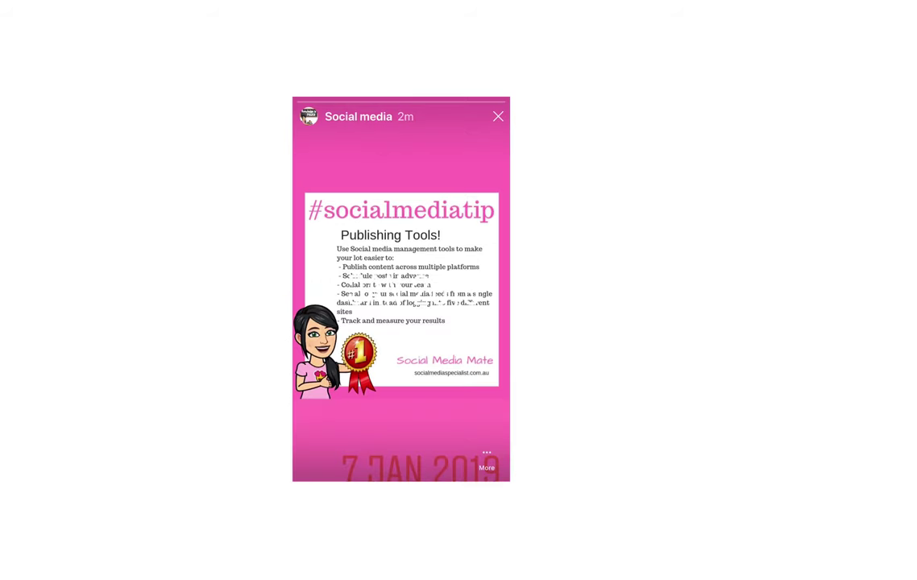
pyautogui.click(497, 115)
pyautogui.scroll(3, 401, 290)
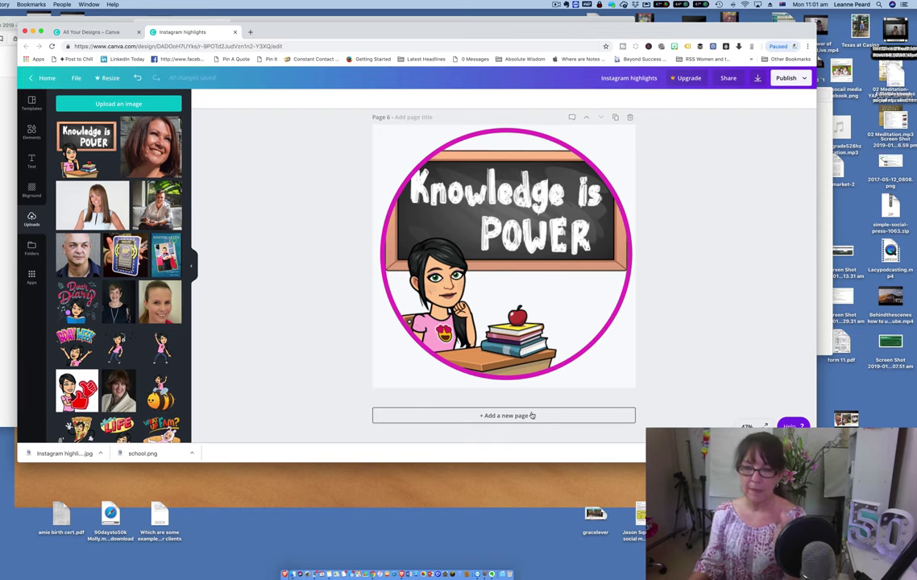
# Switch back to the Instagram highlights design in Canva on the computer and add a blank page after page 6.
pyautogui.click(532, 416)
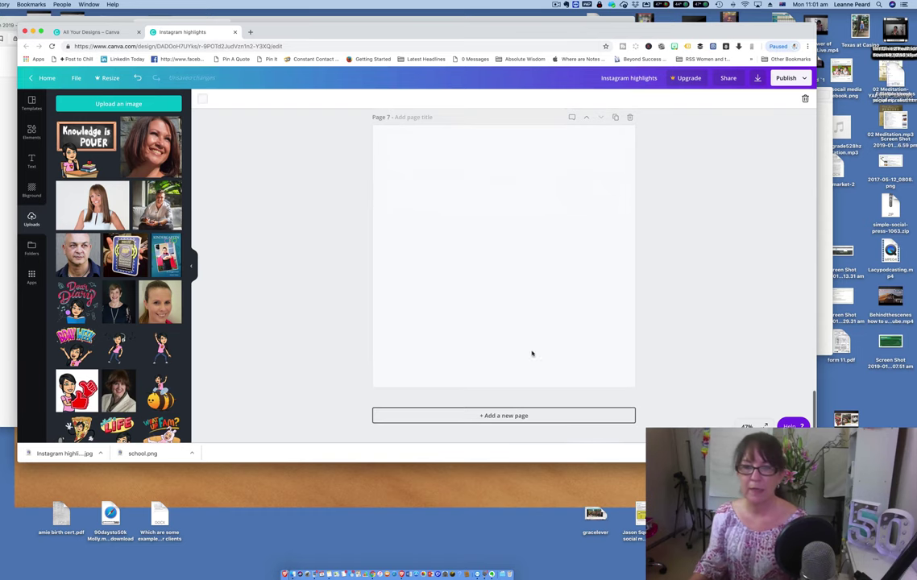
# Duplicate page 6 and delete the framed "Knowledge is POWER" picture from the copy.
pyautogui.scroll(5, 514, 292)
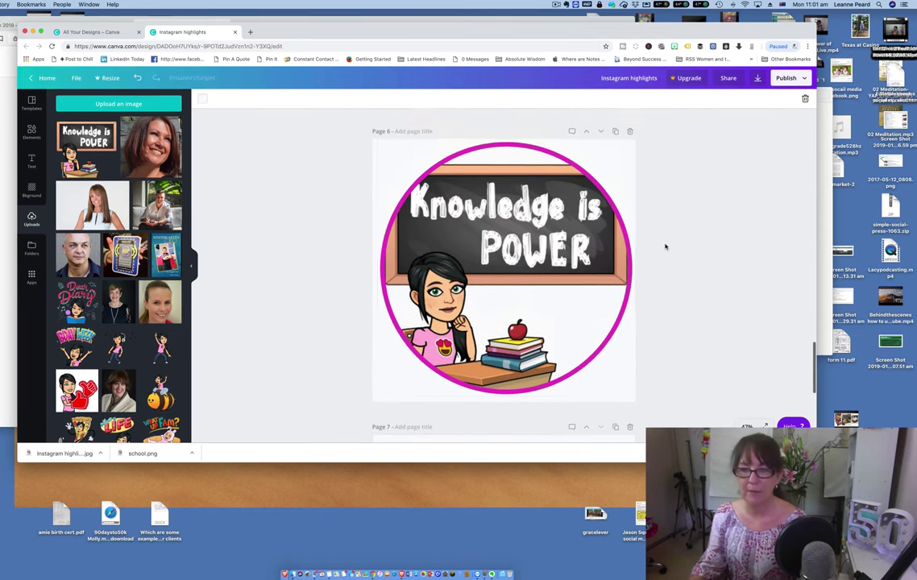
pyautogui.click(615, 129)
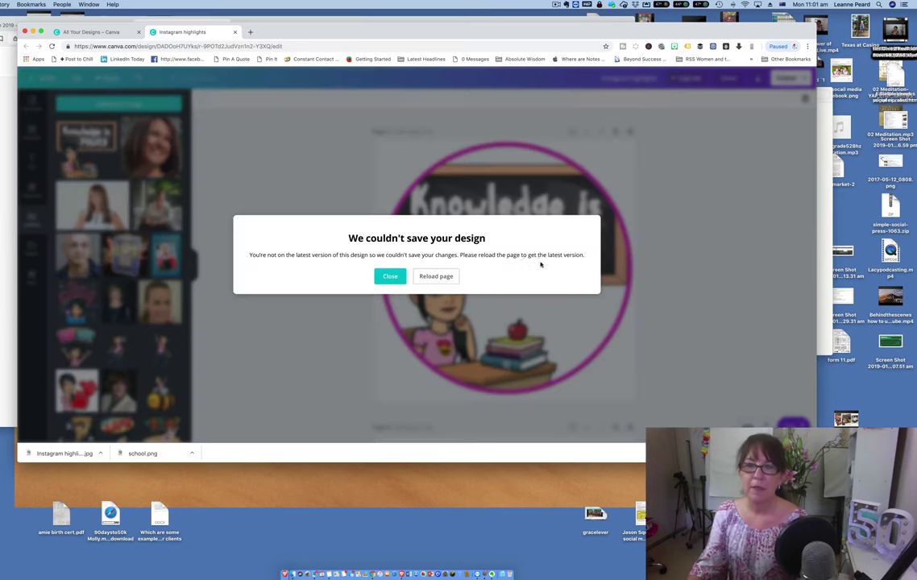
pyautogui.click(389, 274)
pyautogui.scroll(5, 507, 274)
pyautogui.scroll(-4, 507, 274)
pyautogui.click(518, 302)
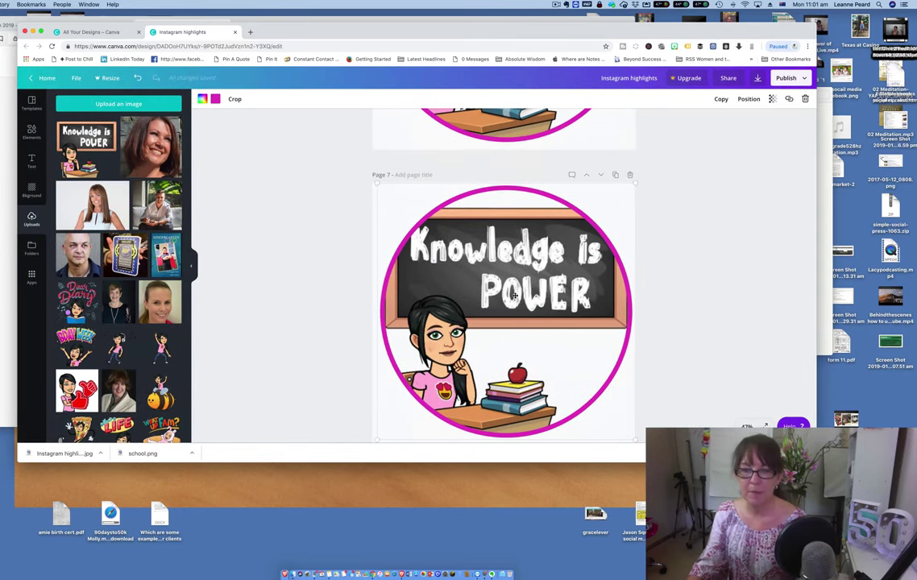
pyautogui.press('Delete')
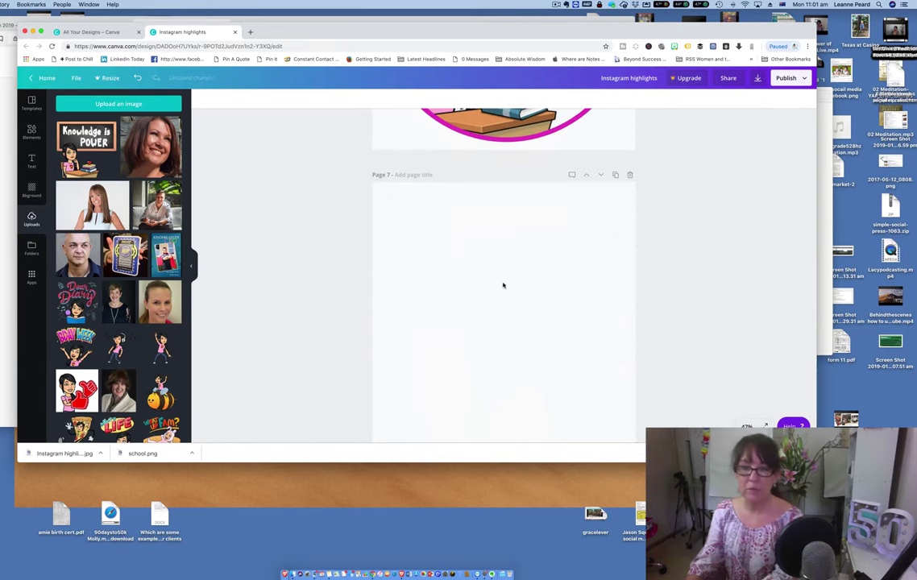
pyautogui.scroll(3, 502, 286)
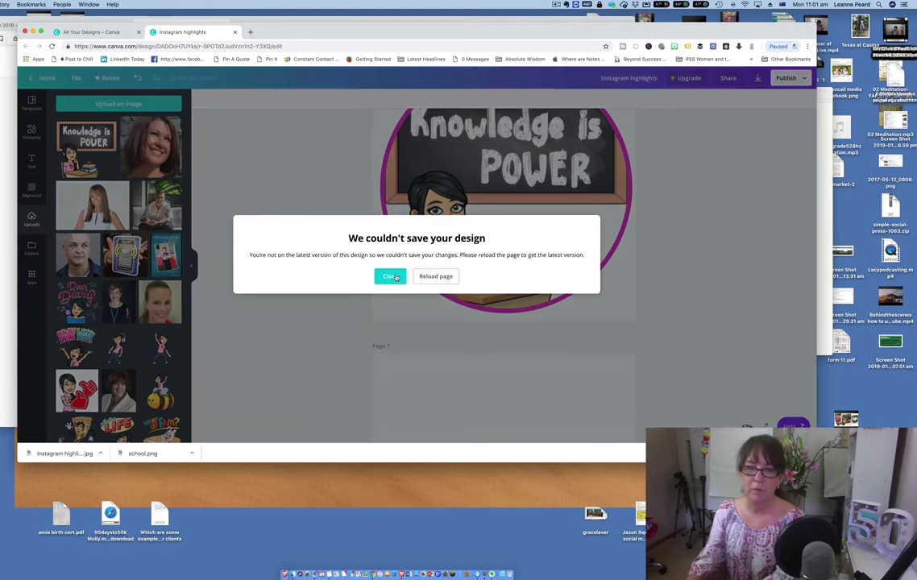
pyautogui.click(395, 277)
# Add a circular photo frame nearly filling blank page 7 and recolor its border to the document's magenta.
pyautogui.scroll(5, 514, 269)
pyautogui.scroll(-6, 551, 265)
pyautogui.scroll(2, 551, 265)
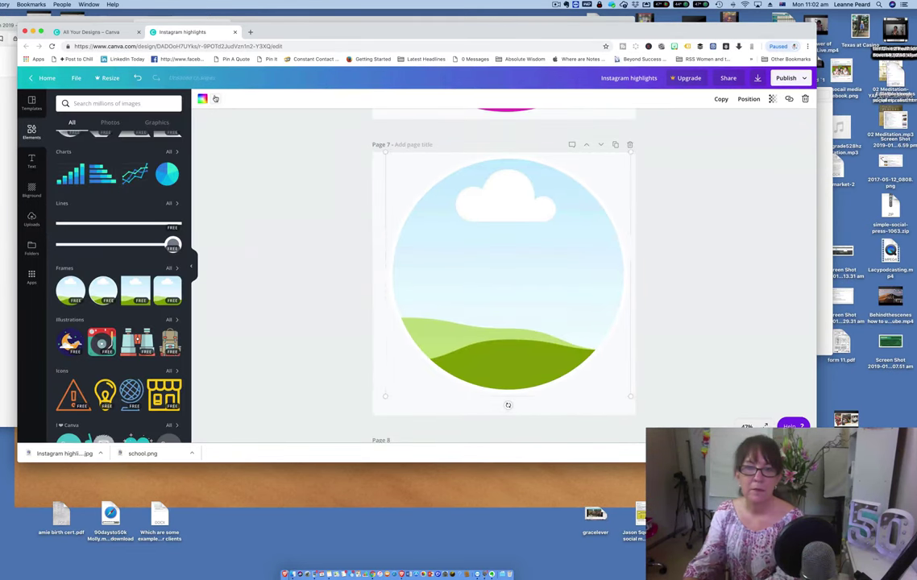
pyautogui.click(202, 99)
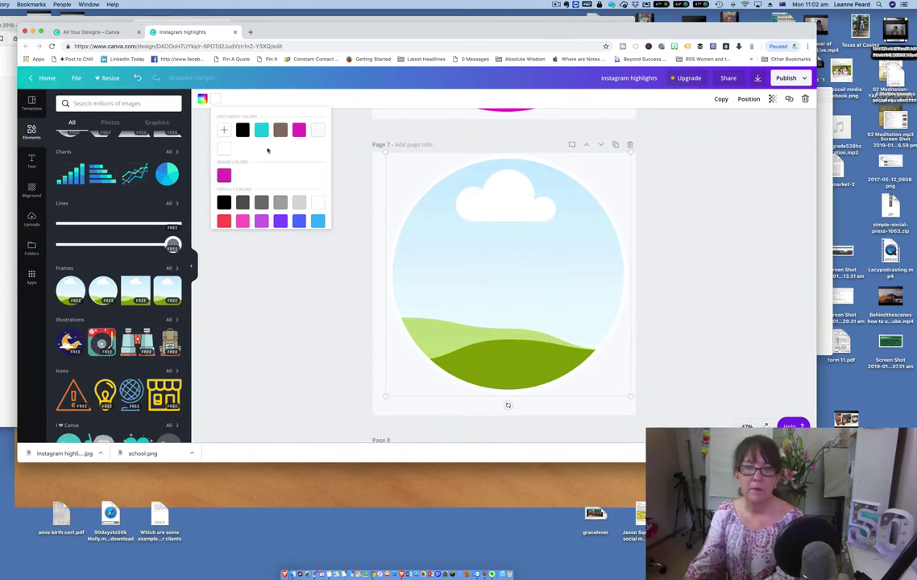
pyautogui.click(299, 130)
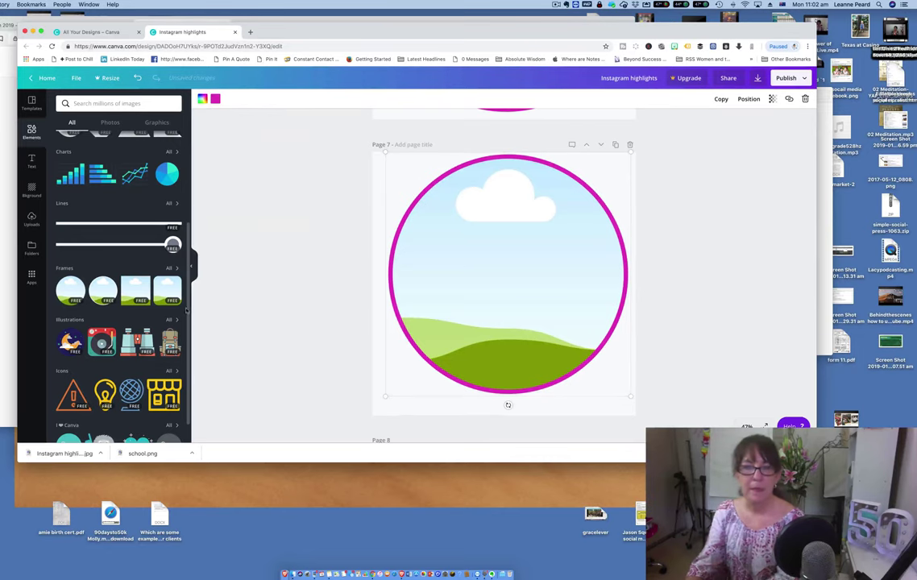
pyautogui.scroll(-2, 94, 278)
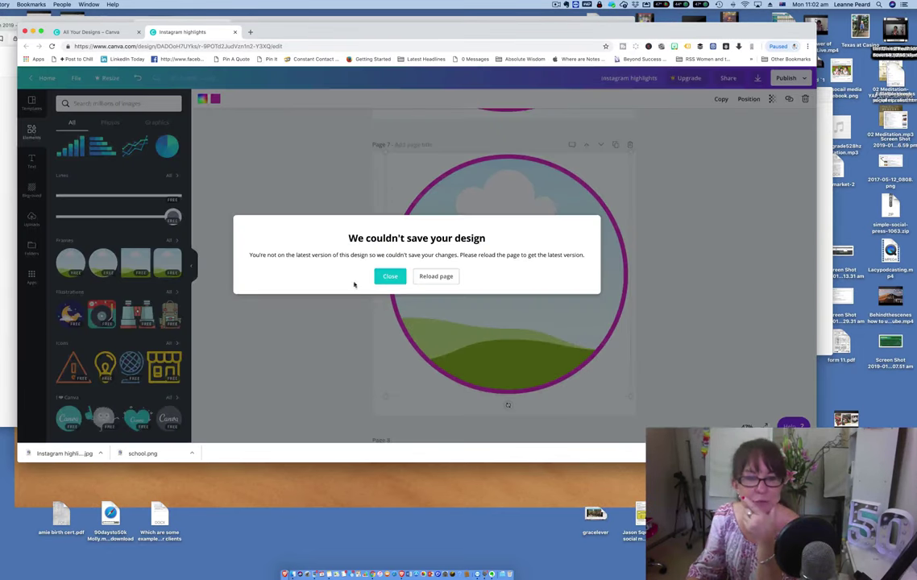
pyautogui.click(321, 264)
# Replace the picture in page 6's circular frame with the "Real TALK" Bitmoji from the uploaded images.
pyautogui.scroll(5, 321, 265)
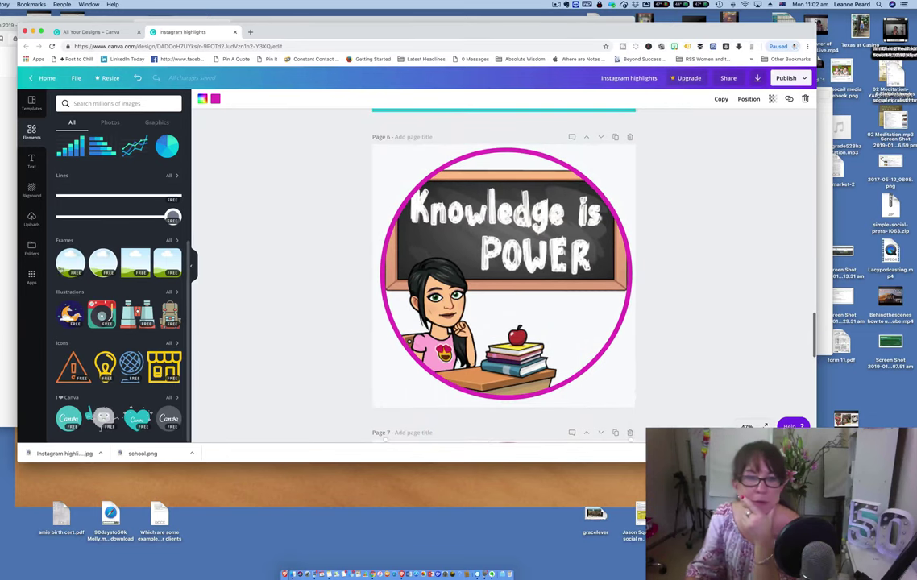
pyautogui.click(31, 217)
pyautogui.scroll(-5, 110, 273)
pyautogui.scroll(-2, 118, 266)
pyautogui.scroll(-10, 130, 267)
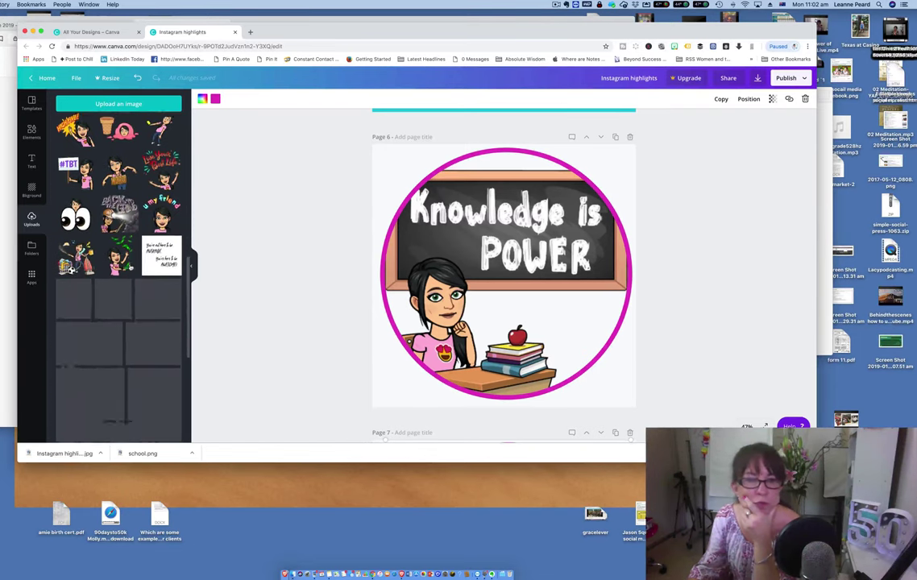
pyautogui.scroll(-5, 129, 266)
pyautogui.scroll(-6, 129, 267)
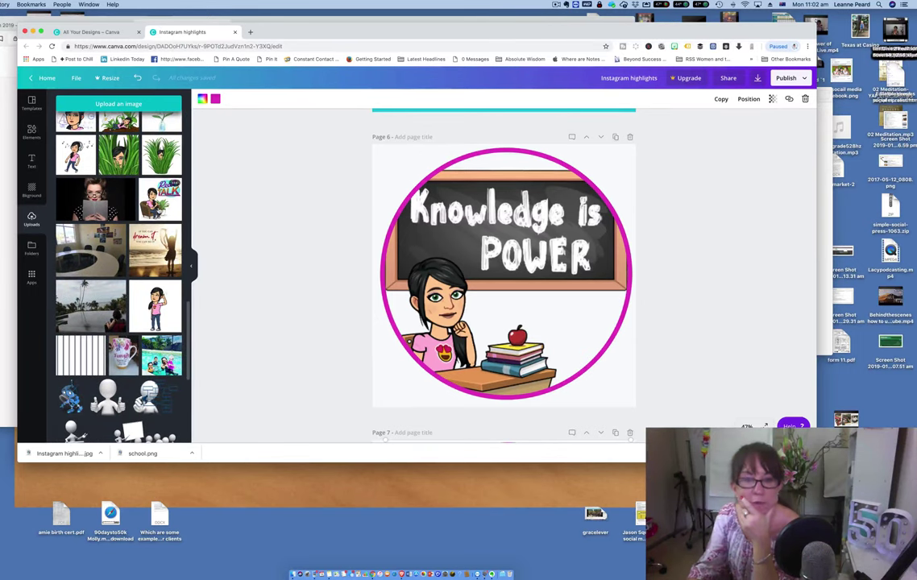
pyautogui.moveTo(149, 193); pyautogui.dragTo(496, 241)
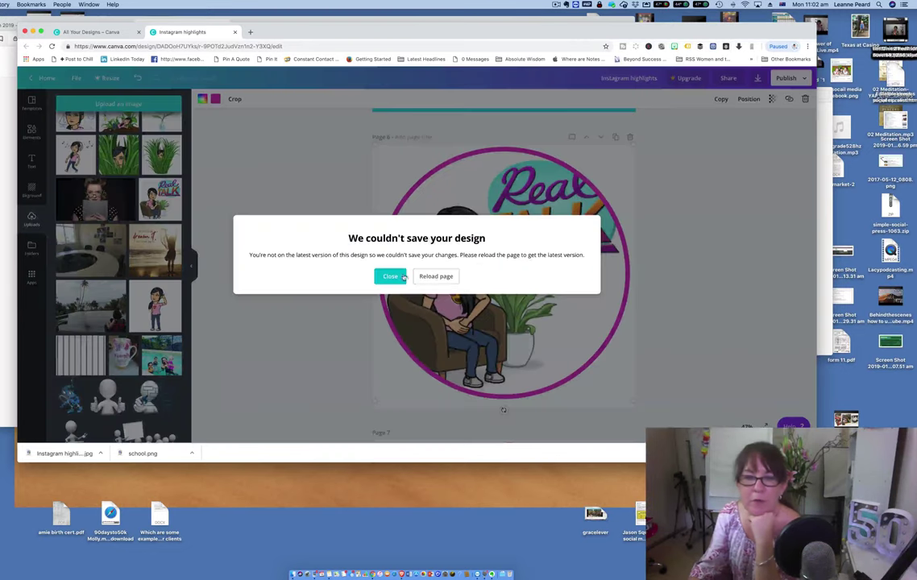
# Dismiss the reload prompt, deselect the frame and save the Instagram highlights design.
pyautogui.click(390, 274)
pyautogui.click(679, 222)
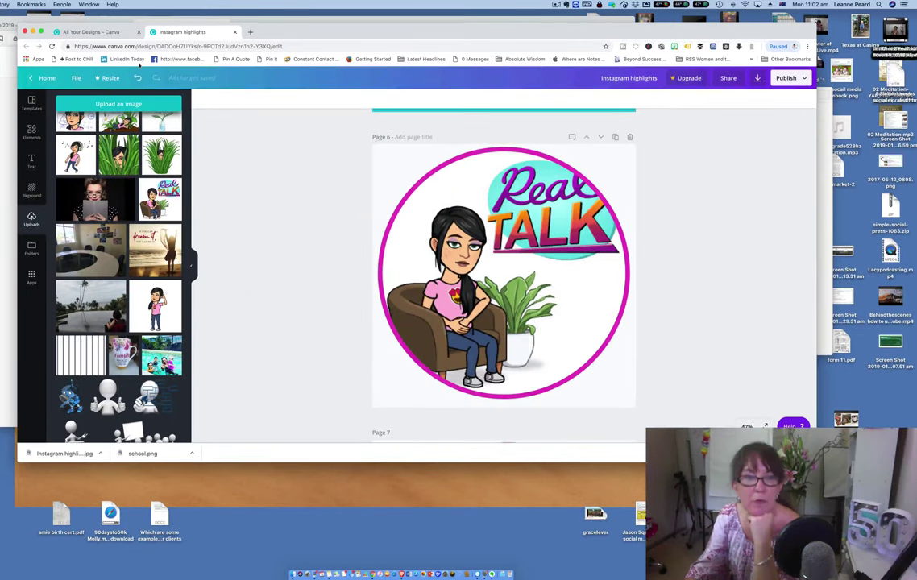
pyautogui.click(76, 78)
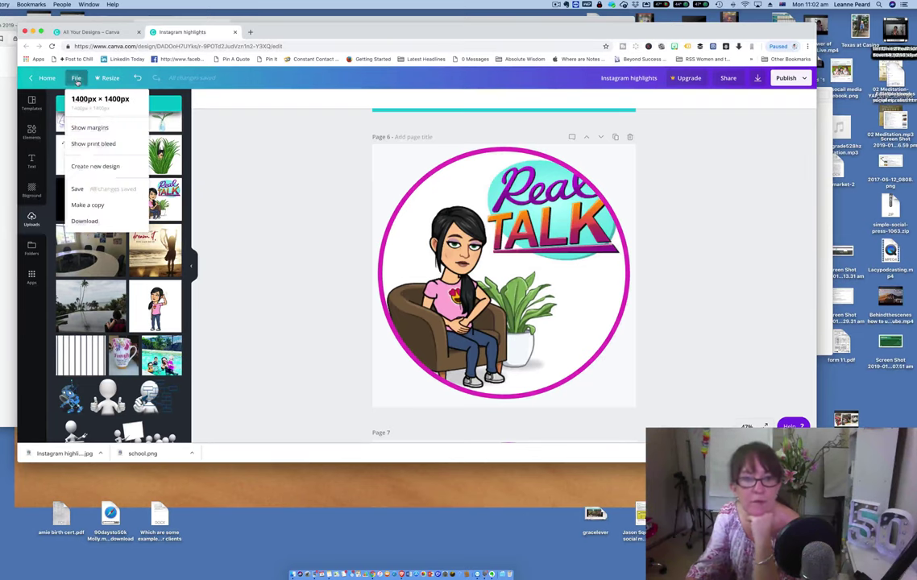
pyautogui.click(119, 191)
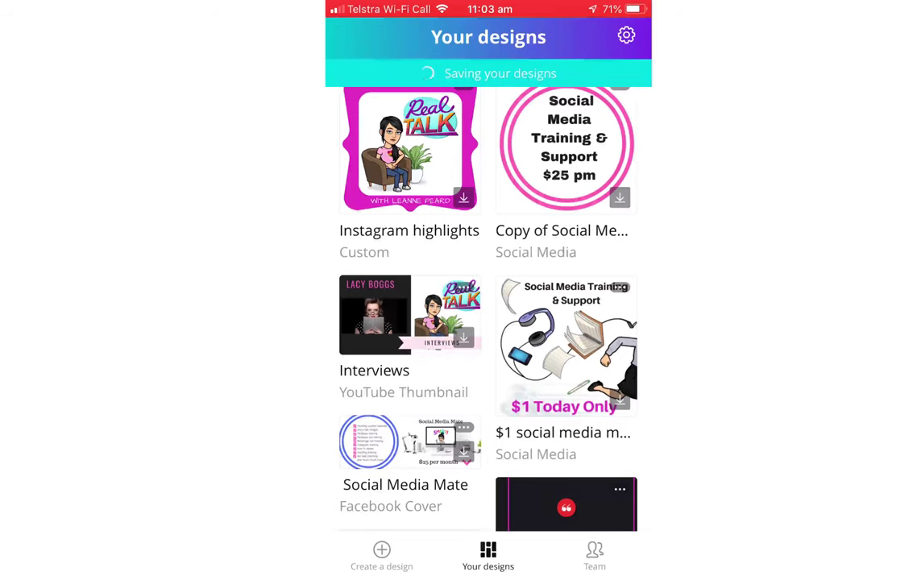
# Switch to Canva on the phone, open the Instagram highlights design and save the circular "Real TALK" cover to the photos.
pyautogui.click(410, 149)
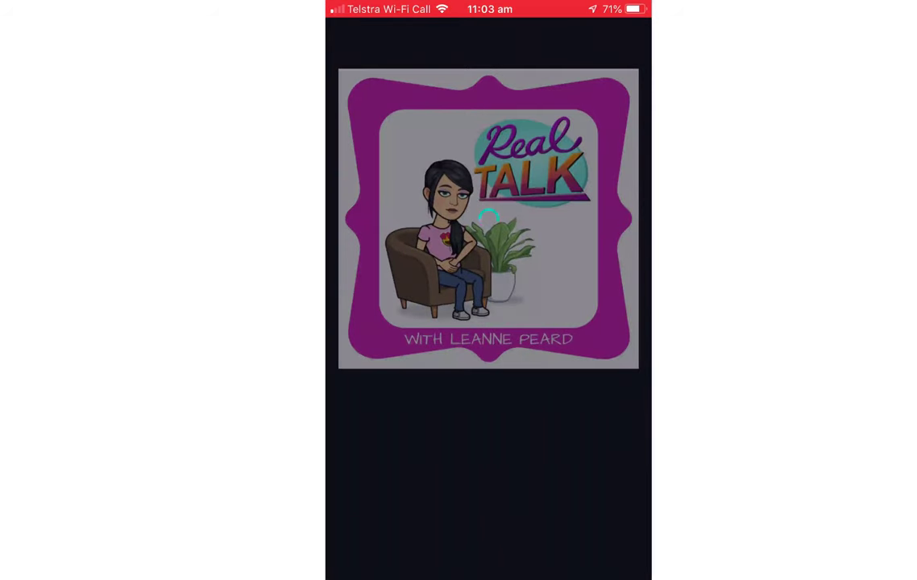
pyautogui.hscroll(1, 488, 218)
pyautogui.hscroll(5, 488, 219)
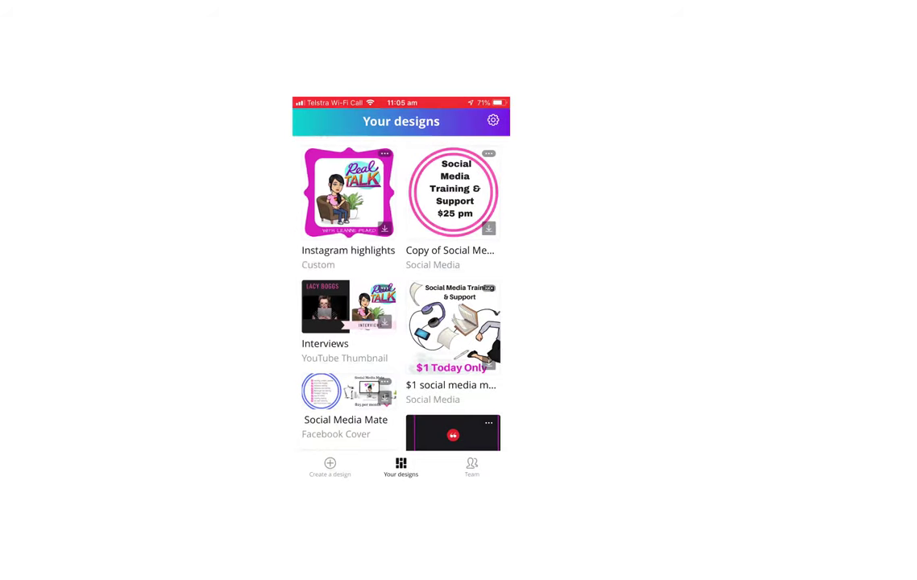
pyautogui.click(348, 192)
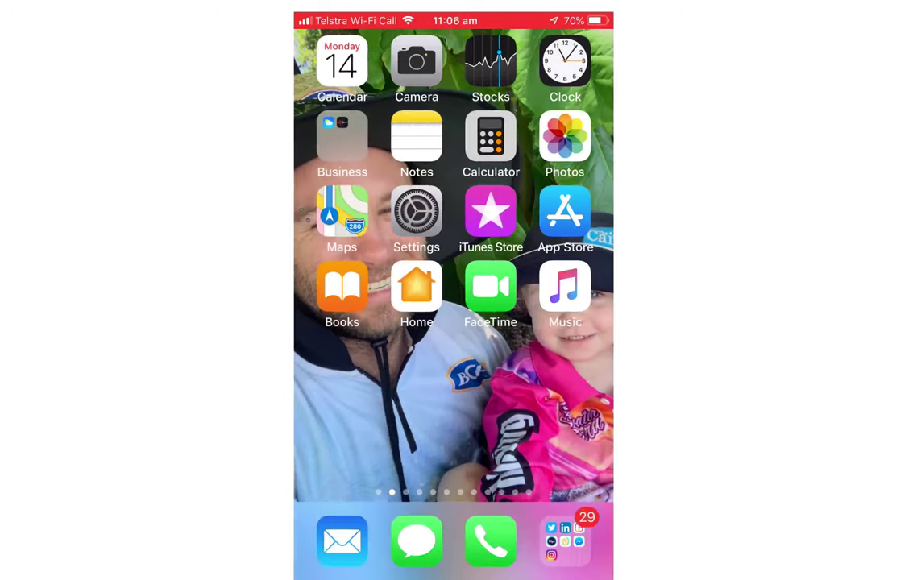
# Switch to Instagram on the phone and set the new highlight's cover to the circular "Real TALK" image from the photo library.
pyautogui.click(565, 540)
pyautogui.click(376, 379)
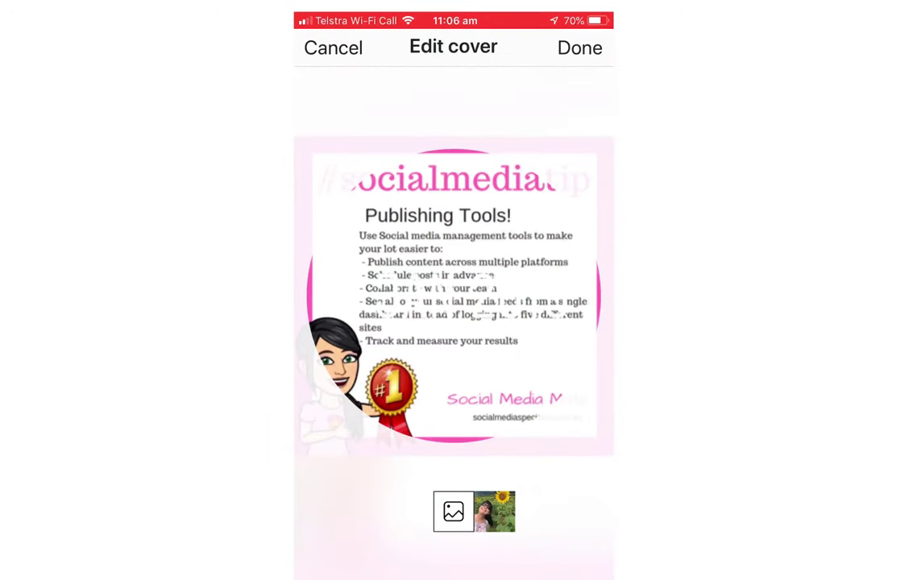
pyautogui.click(453, 511)
pyautogui.click(334, 409)
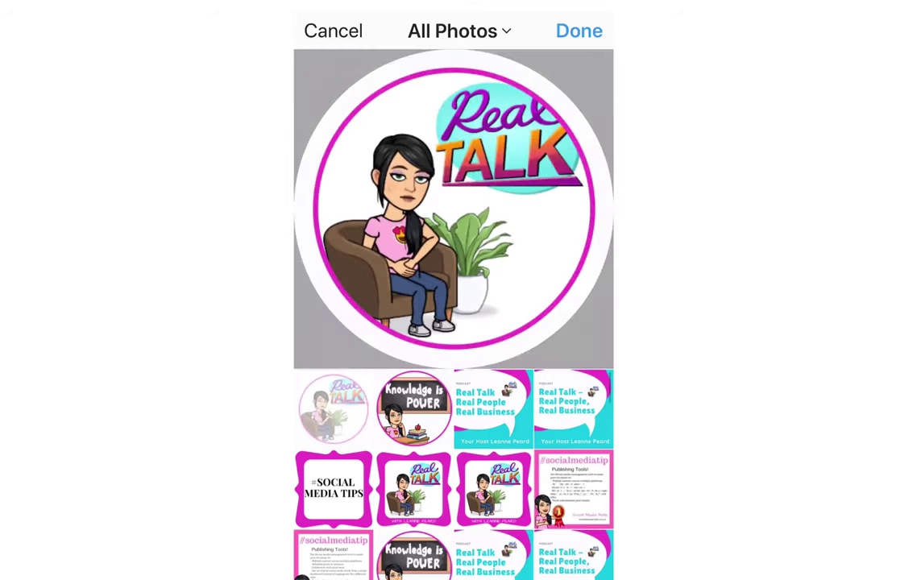
pyautogui.click(579, 30)
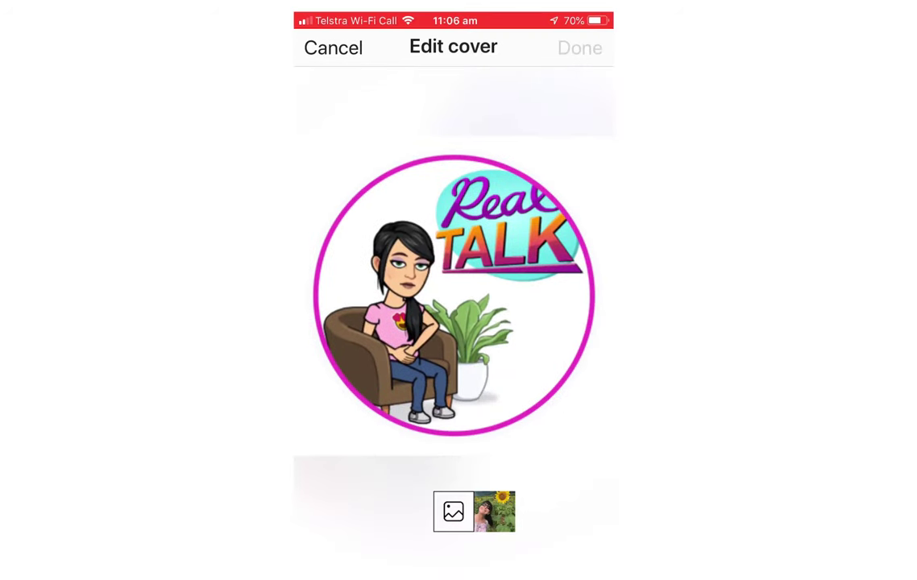
pyautogui.click(580, 48)
pyautogui.click(453, 266)
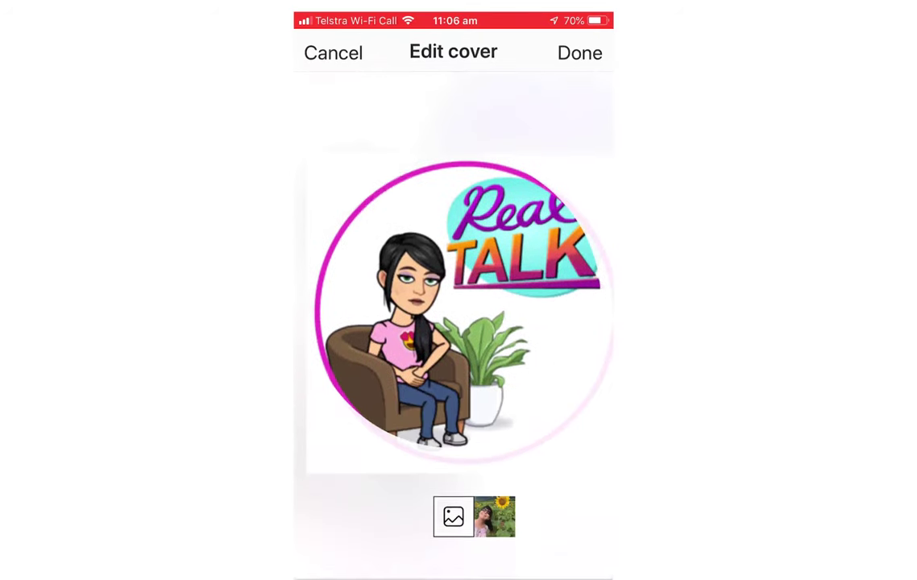
pyautogui.click(579, 48)
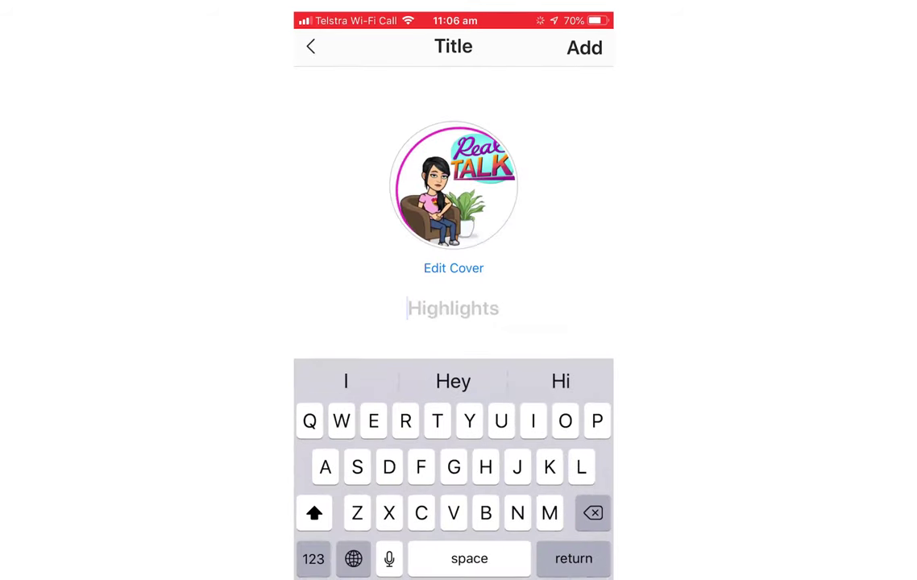
# Title the new highlight "Podcast" and add it to the profile.
pyautogui.write('Po')
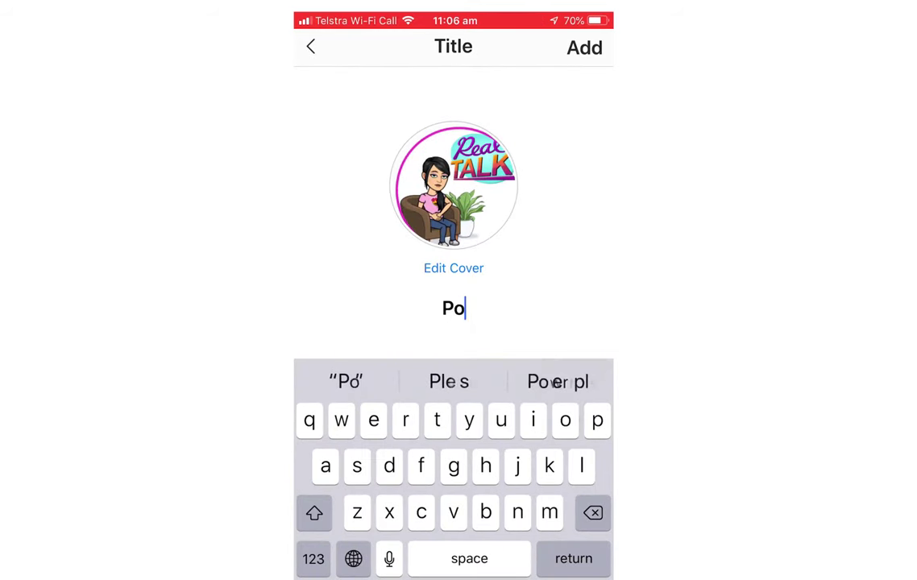
pyautogui.write('dcast')
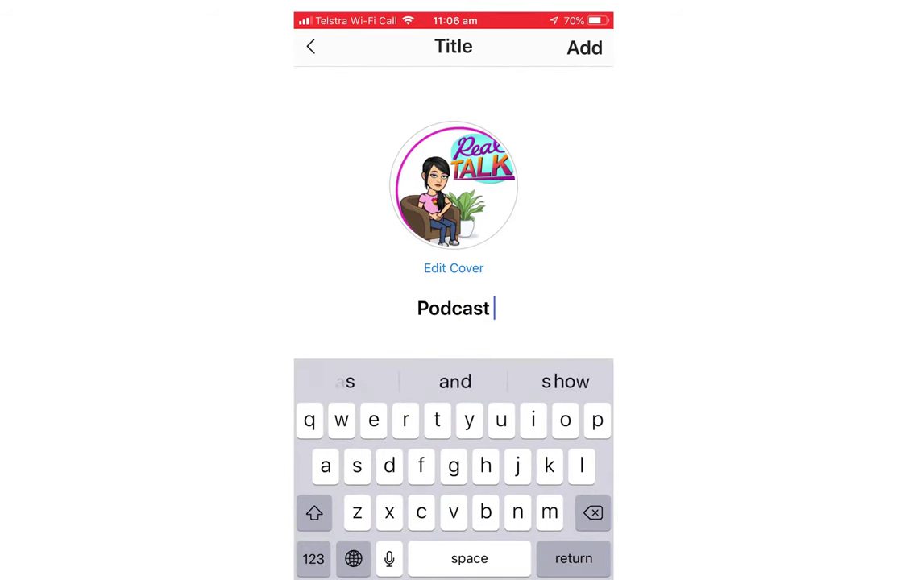
pyautogui.click(584, 48)
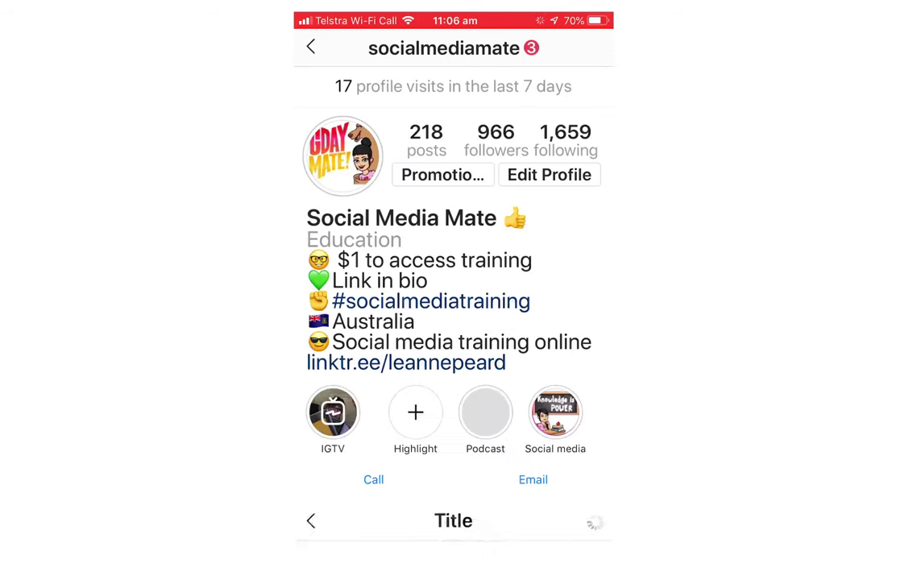